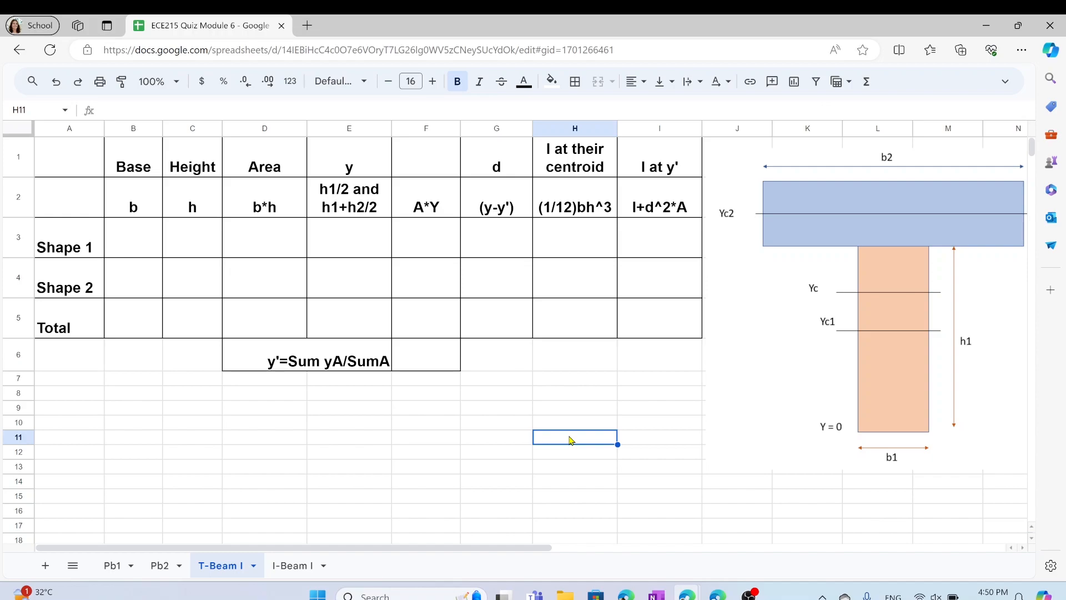
# Shrink the T-beam diagram and move it next to the table so the whole cross-section with its h2 dimension fits in view.
pyautogui.click(756, 415)
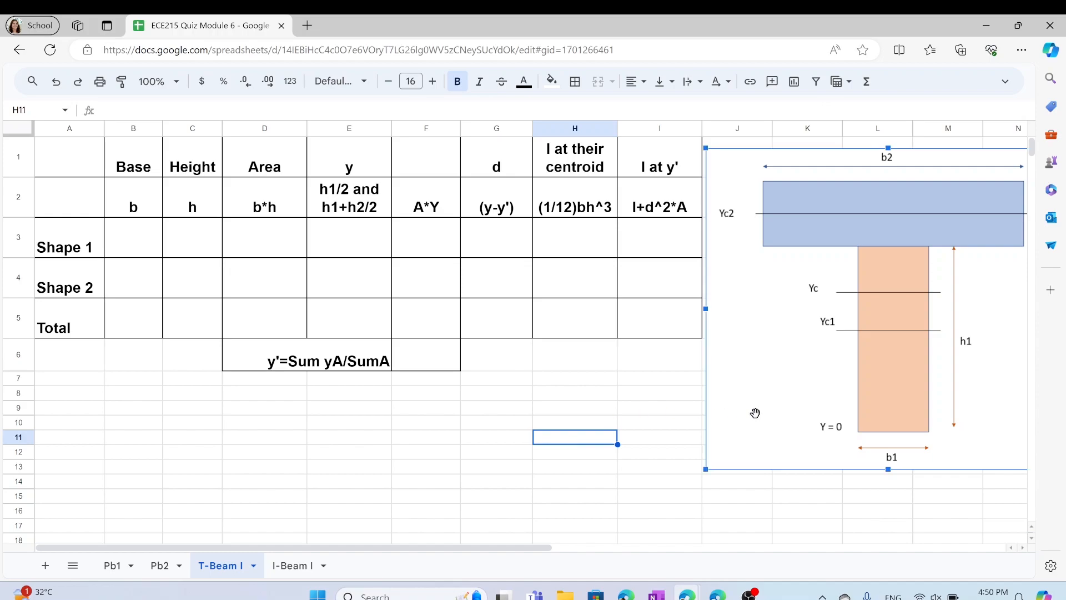
pyautogui.moveTo(711, 468); pyautogui.dragTo(755, 426)
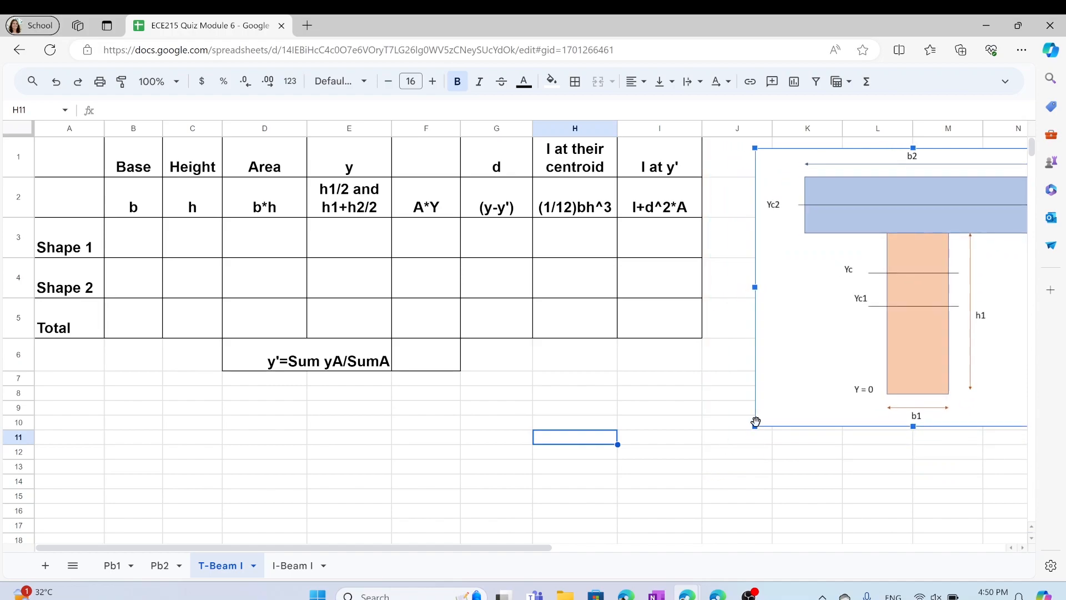
pyautogui.moveTo(800, 379); pyautogui.dragTo(750, 371)
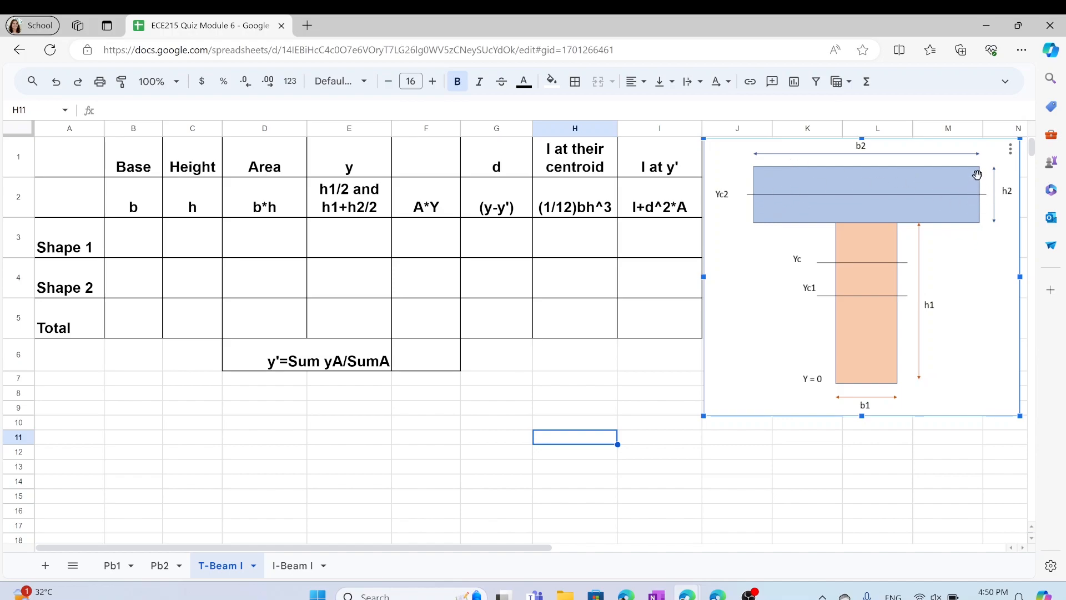
# Enter base 10 and height 80 for Shape 1, and base 100 and height 10 for Shape 2.
pyautogui.click(128, 245)
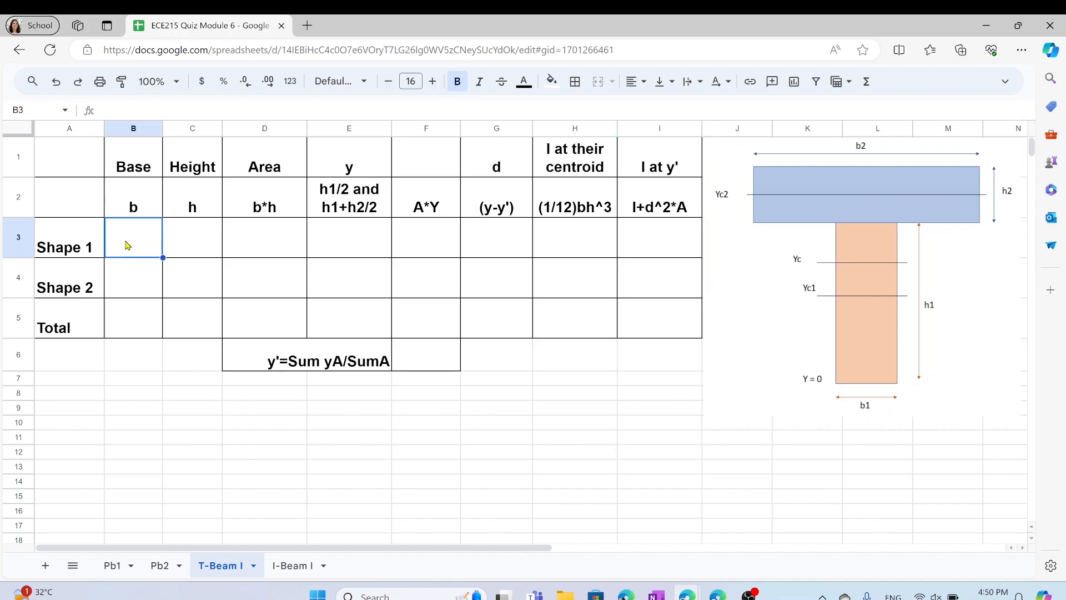
pyautogui.write('10')
pyautogui.press('Tab')
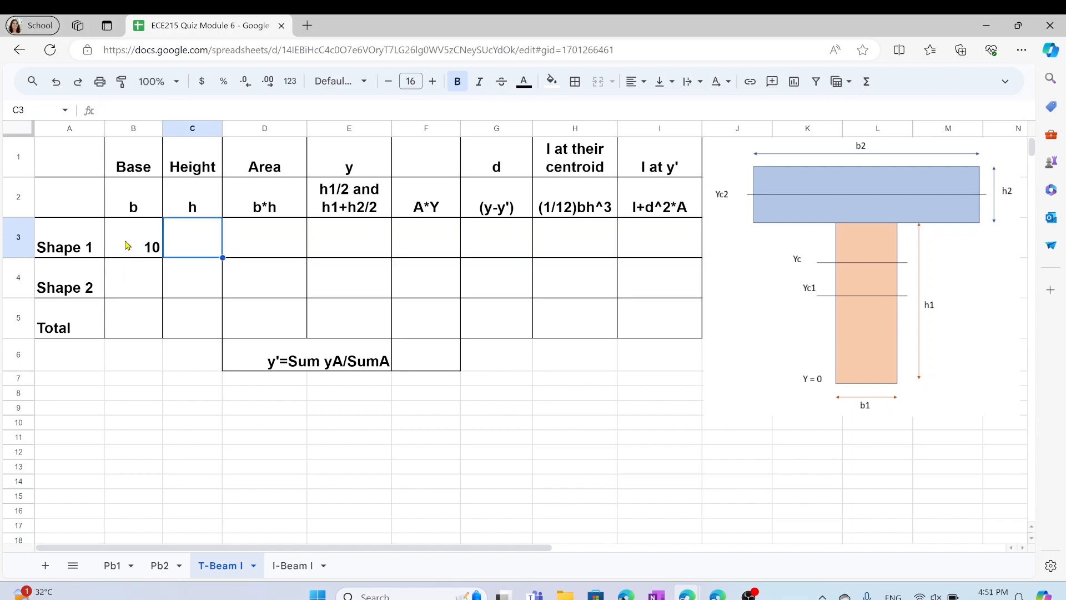
pyautogui.write('80')
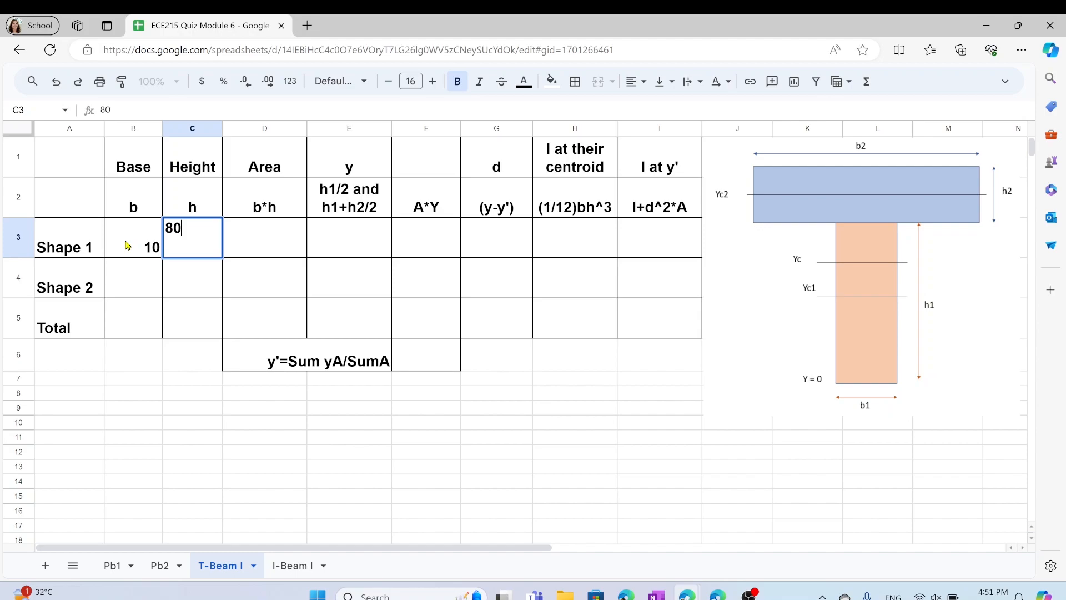
pyautogui.press('Return')
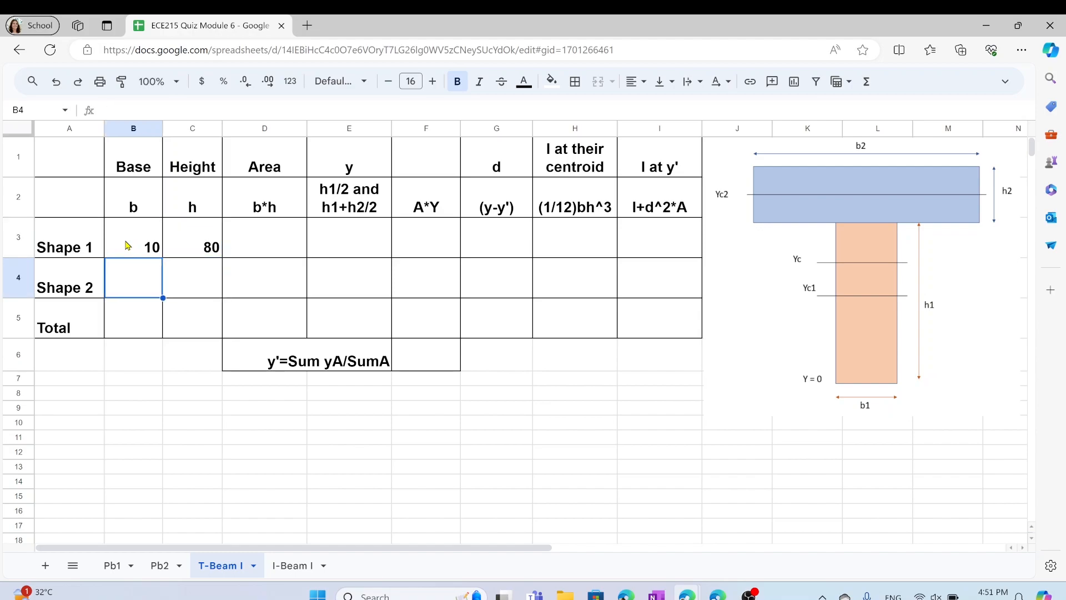
pyautogui.write('100')
pyautogui.press('Tab')
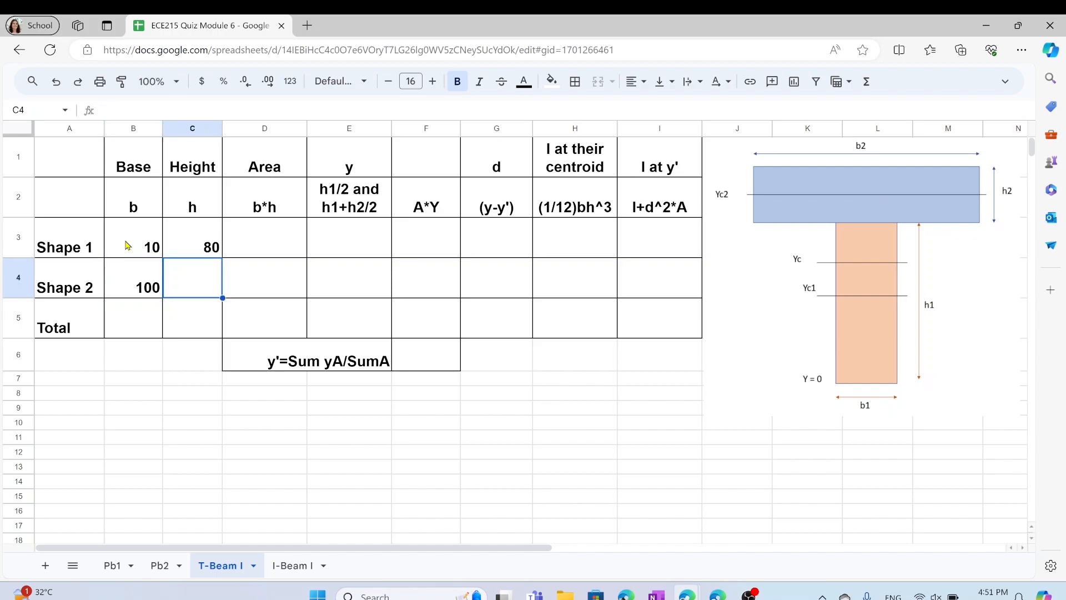
pyautogui.write('10')
pyautogui.press('Return')
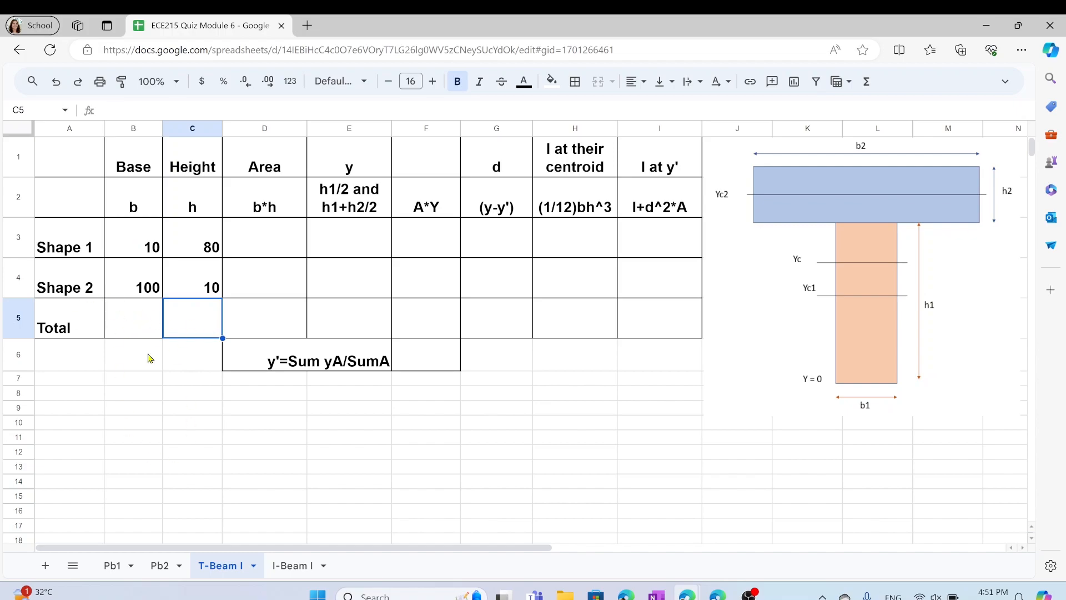
# Center the contents of B3:I5 horizontally.
pyautogui.moveTo(128, 243); pyautogui.dragTo(638, 312)
pyautogui.click(635, 81)
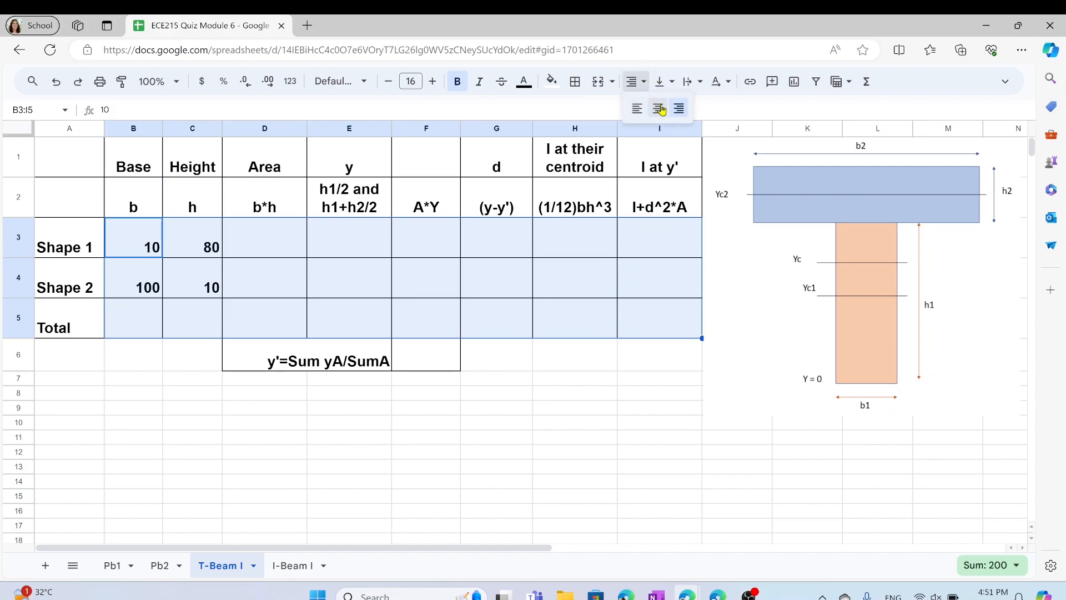
pyautogui.click(660, 109)
pyautogui.click(570, 486)
# Calculate Shape 1's area in D3 with =B3*C3 and fill the formula down to Shape 2 in D4.
pyautogui.click(290, 238)
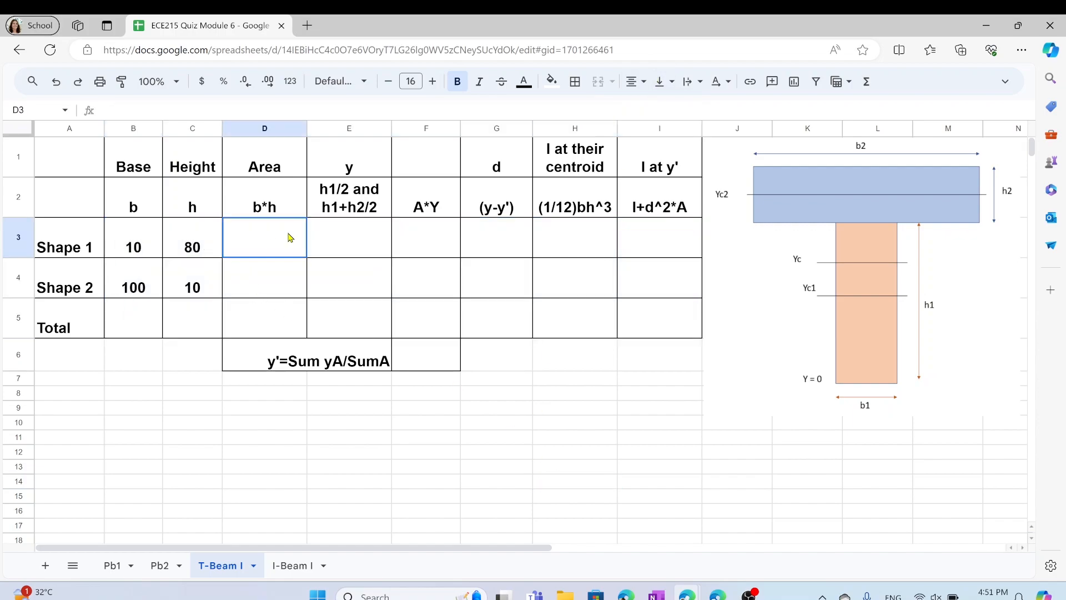
pyautogui.write('=')
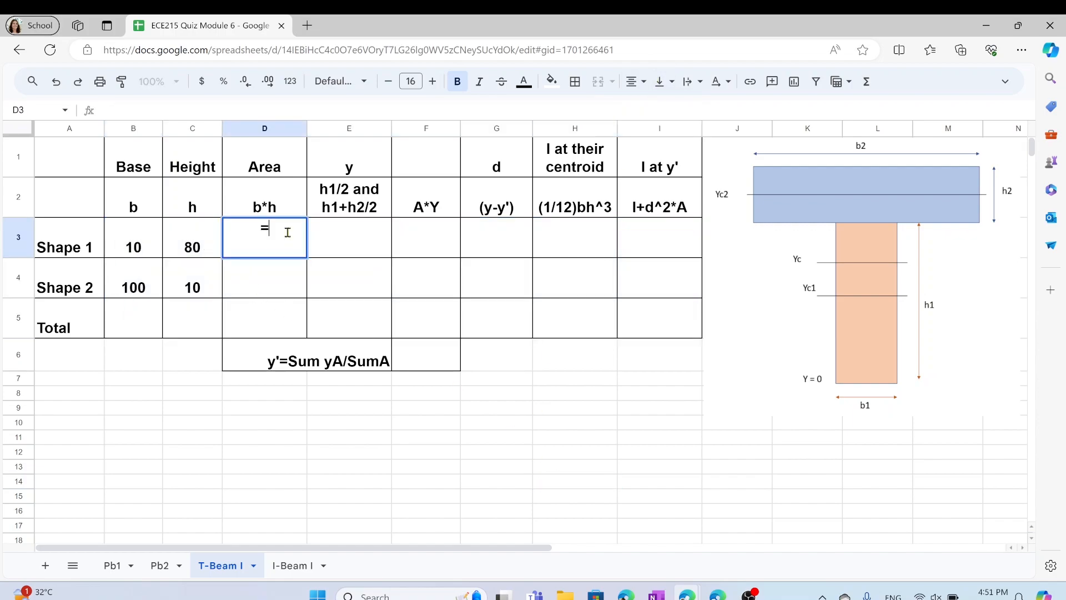
pyautogui.click(134, 246)
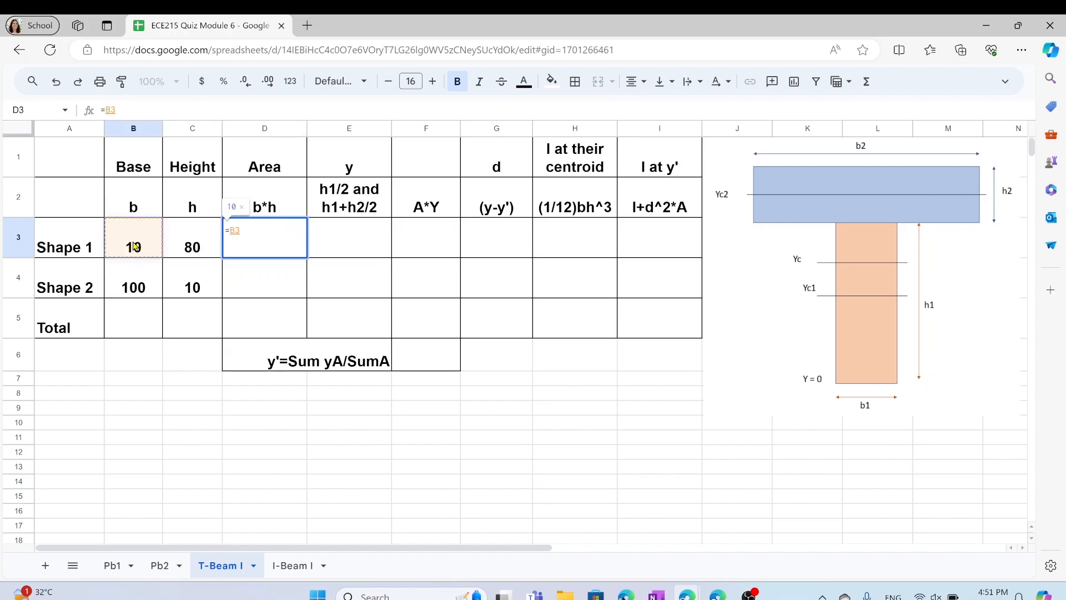
pyautogui.write('*')
pyautogui.click(189, 254)
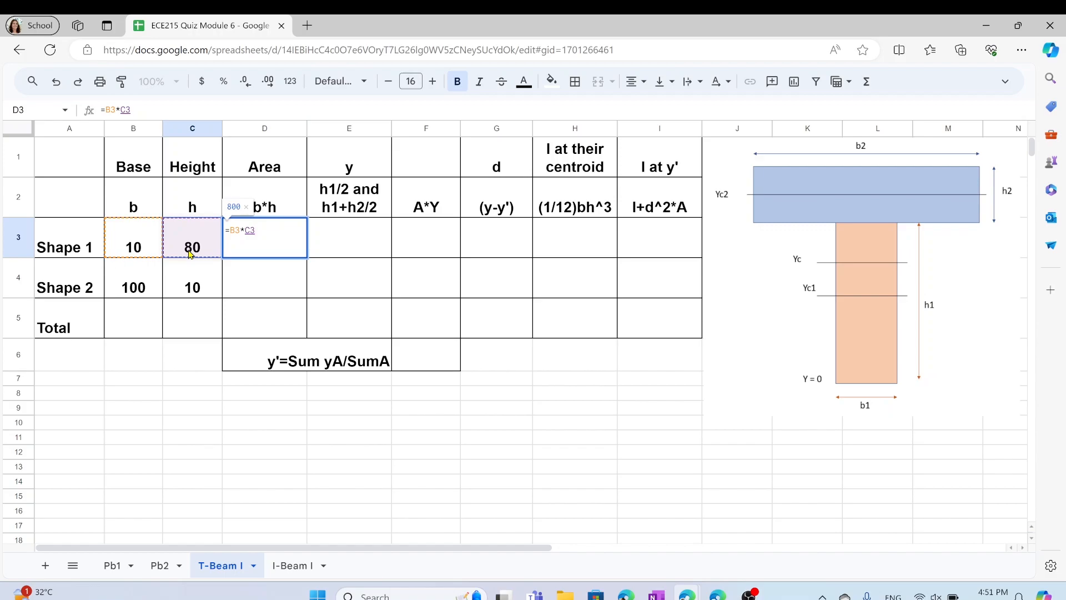
pyautogui.press('Return')
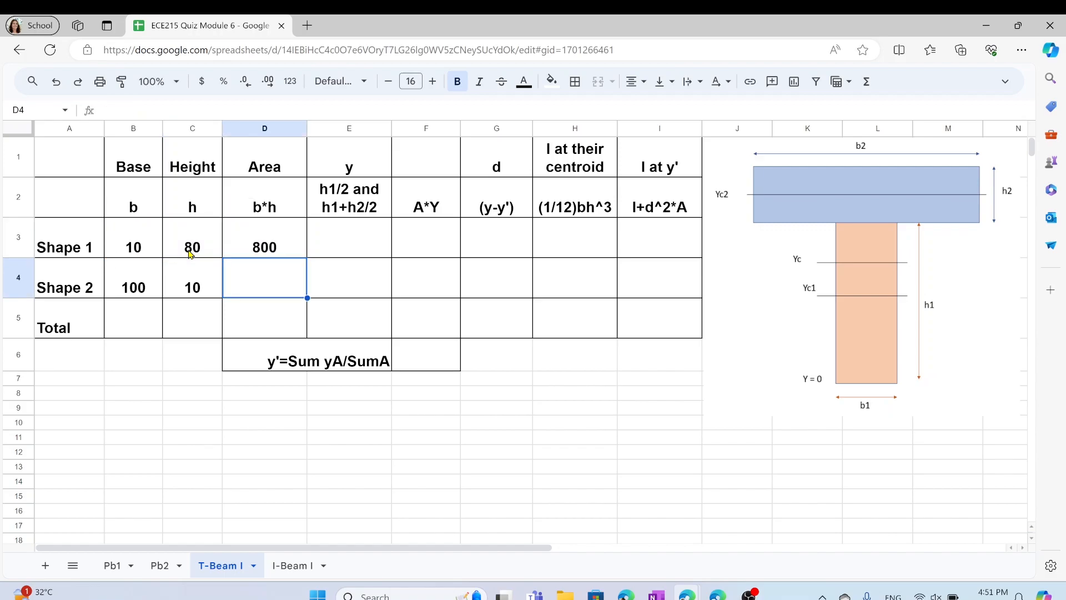
pyautogui.click(280, 251)
pyautogui.moveTo(307, 258); pyautogui.dragTo(302, 289)
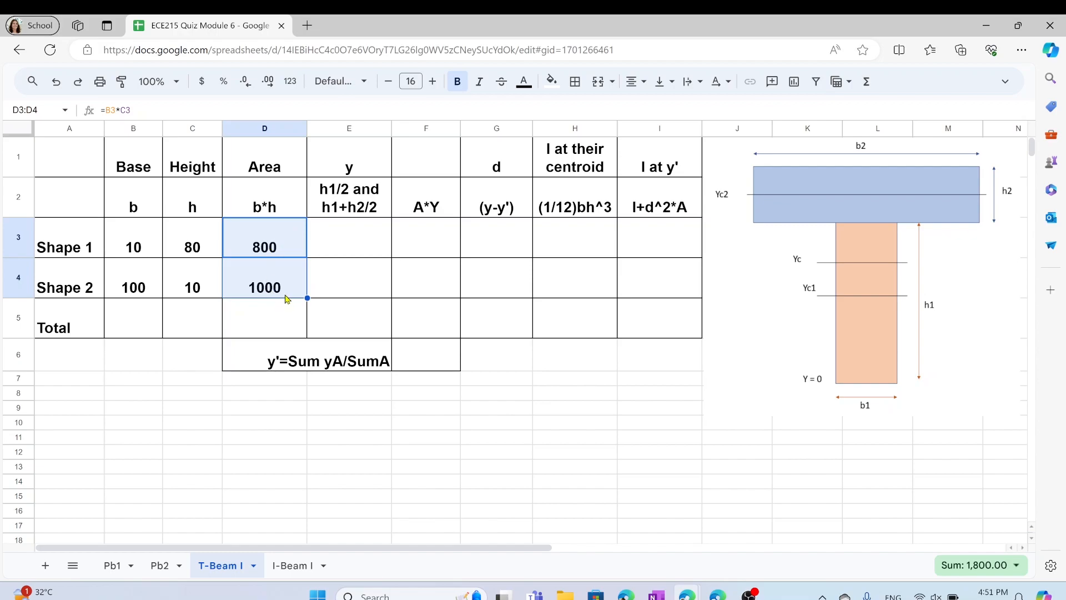
# Total the two areas in D5 with the formula =sum(D3,D4).
pyautogui.click(274, 329)
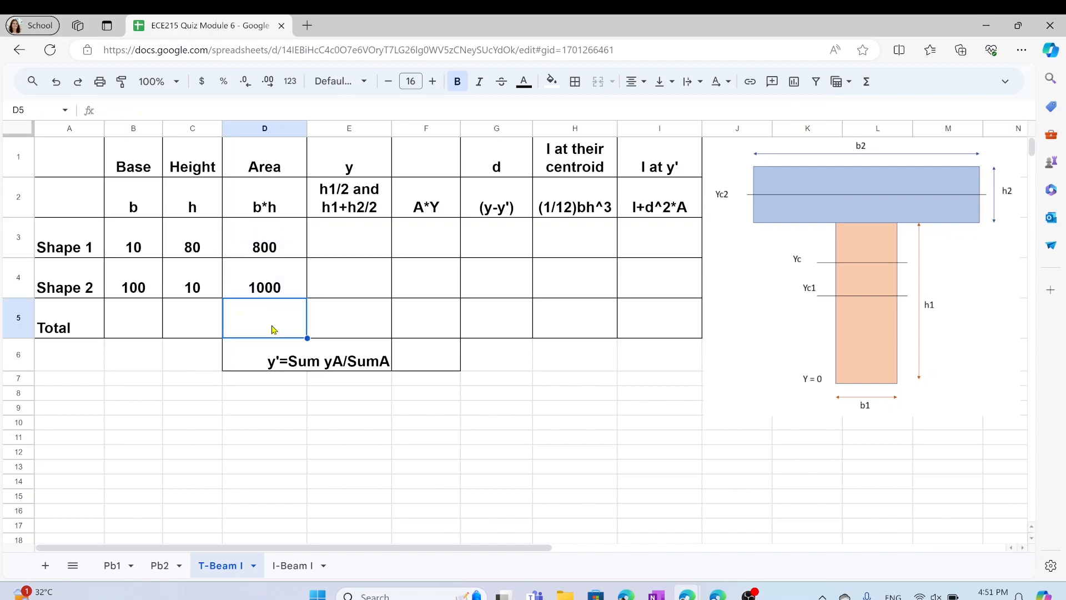
pyautogui.write('=sum(')
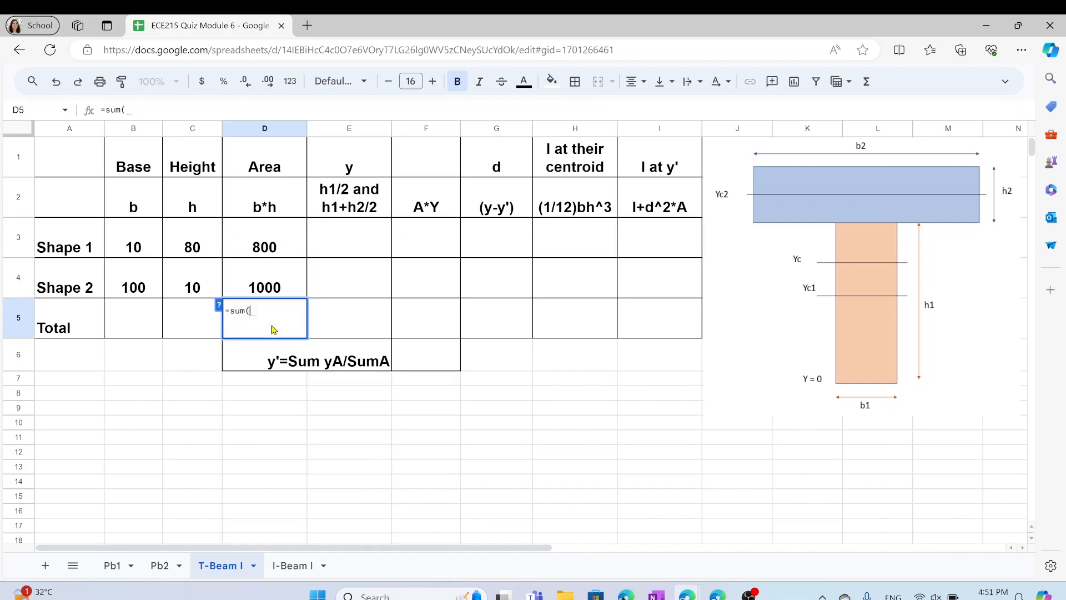
pyautogui.click(296, 249)
pyautogui.write(':')
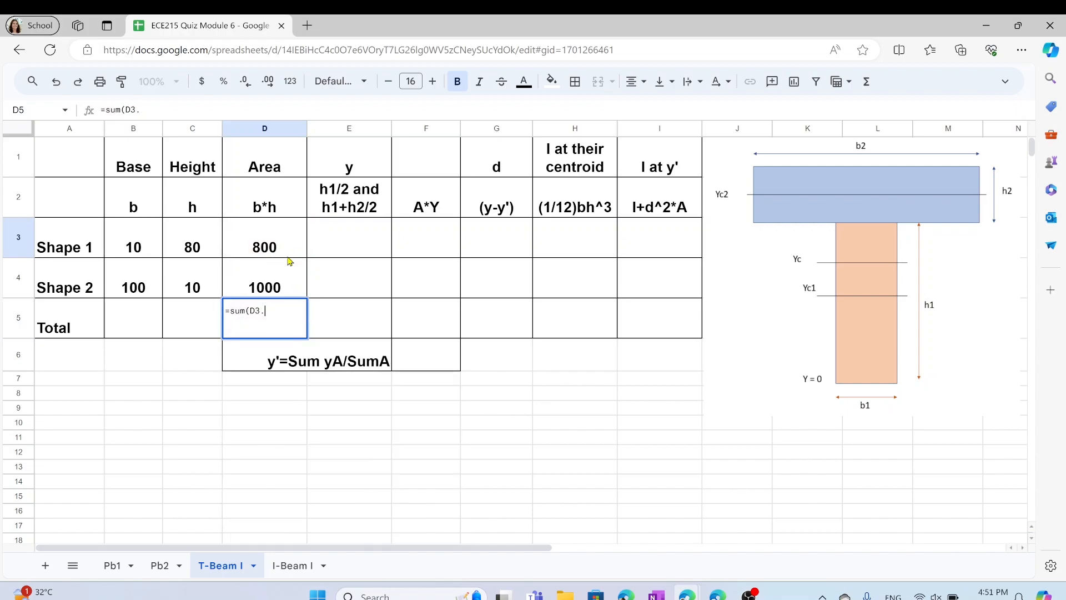
pyautogui.click(280, 294)
pyautogui.click(278, 311)
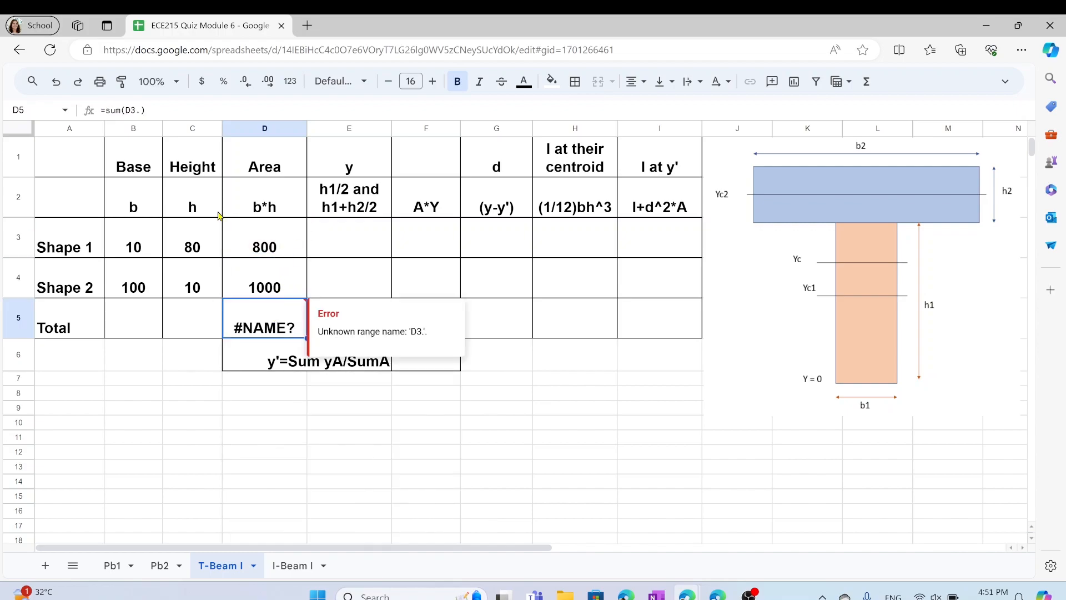
pyautogui.click(143, 110)
pyautogui.press('BackSpace')
pyautogui.write(',')
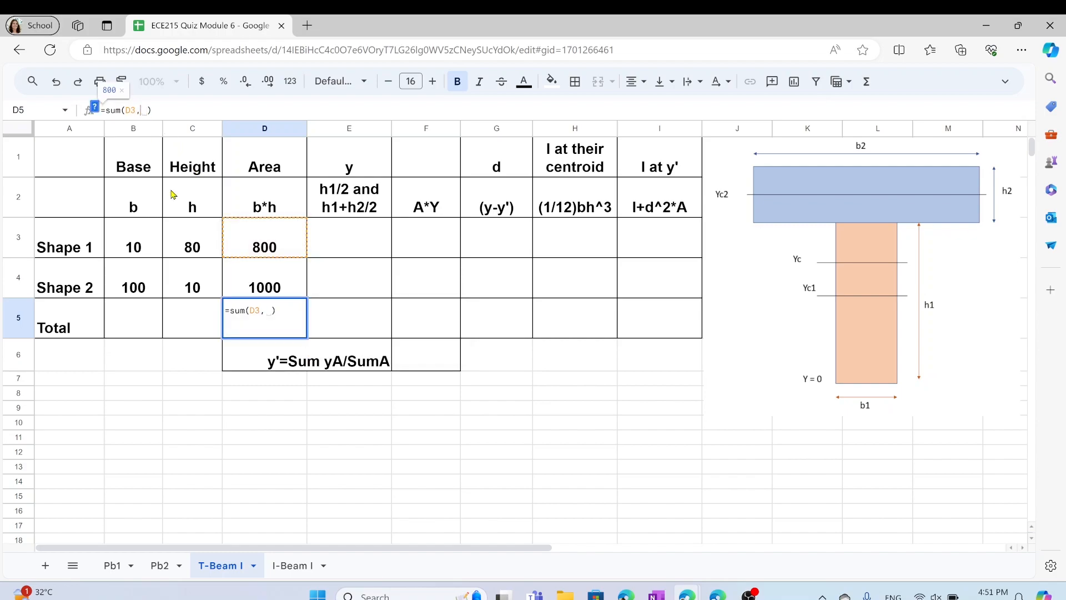
pyautogui.click(266, 291)
pyautogui.press('Return')
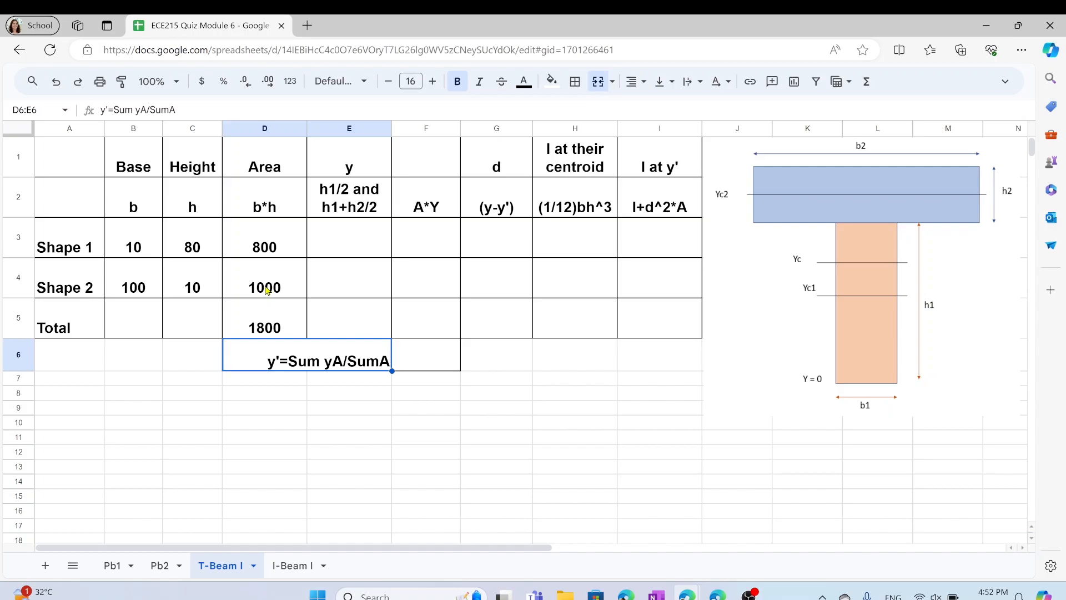
# Calculate Shape 1's y in E3 with =C3/2 and reject the suggested autofill.
pyautogui.click(369, 239)
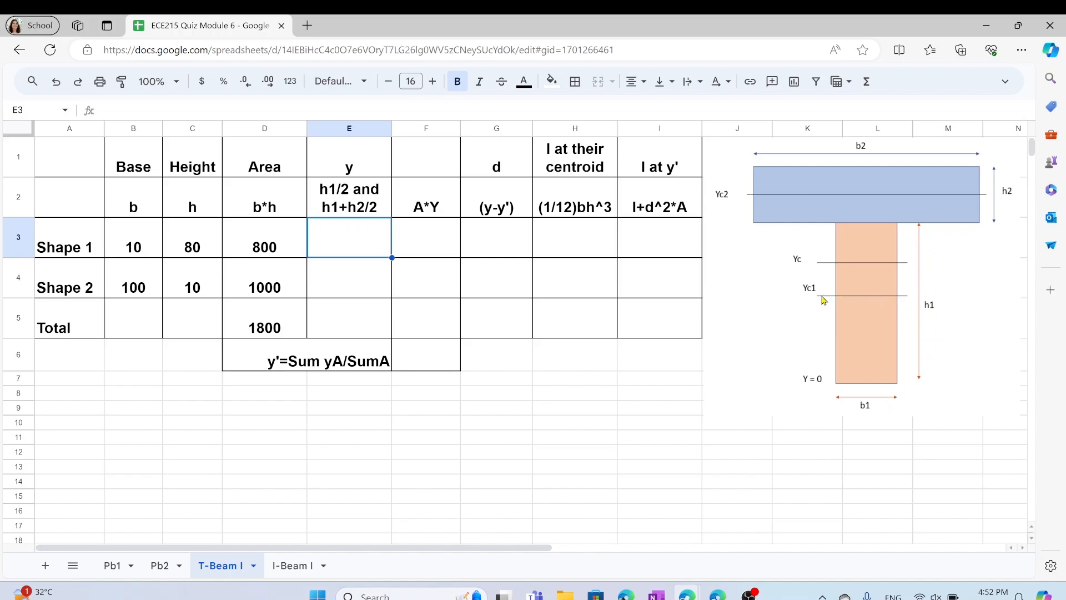
pyautogui.write('=')
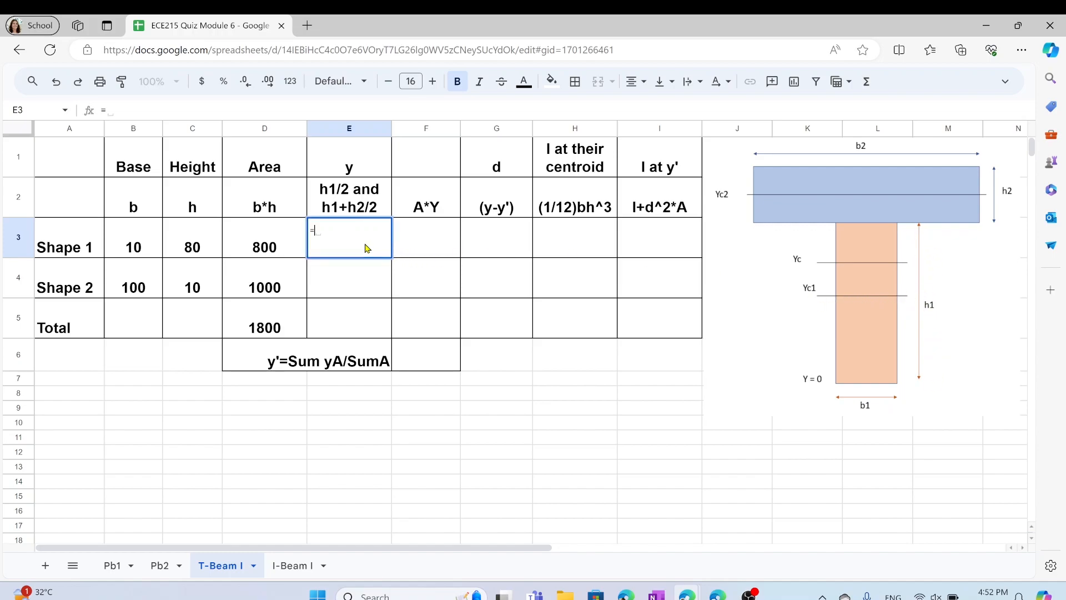
pyautogui.click(202, 238)
pyautogui.write('/2')
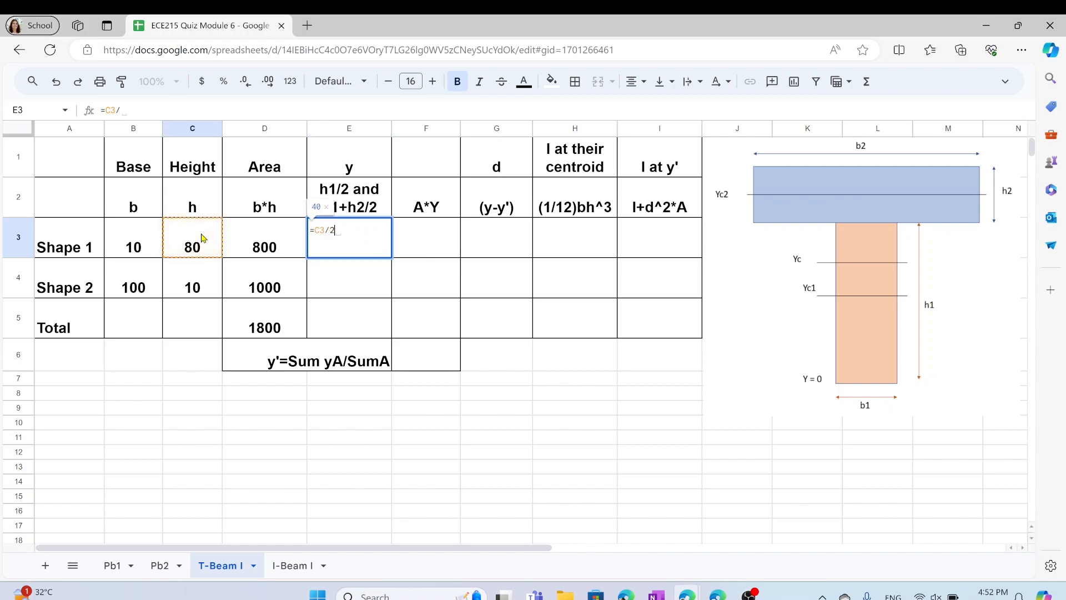
pyautogui.press('Return')
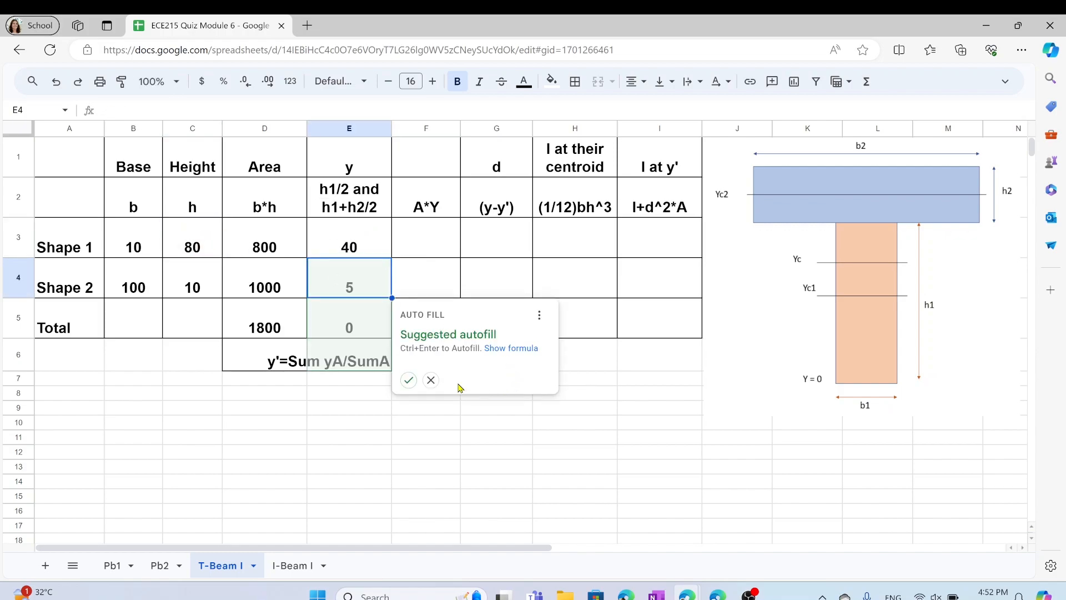
pyautogui.click(431, 380)
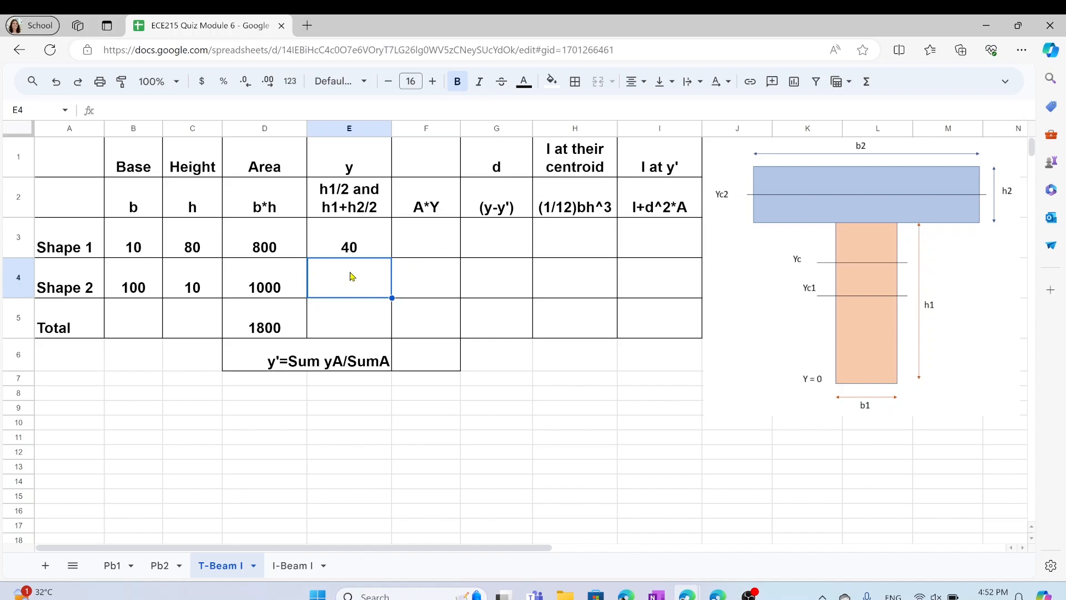
# Calculate Shape 2's y in E4 with =C3+C4/2 and reject the suggested formula correction.
pyautogui.write('=')
pyautogui.click(197, 240)
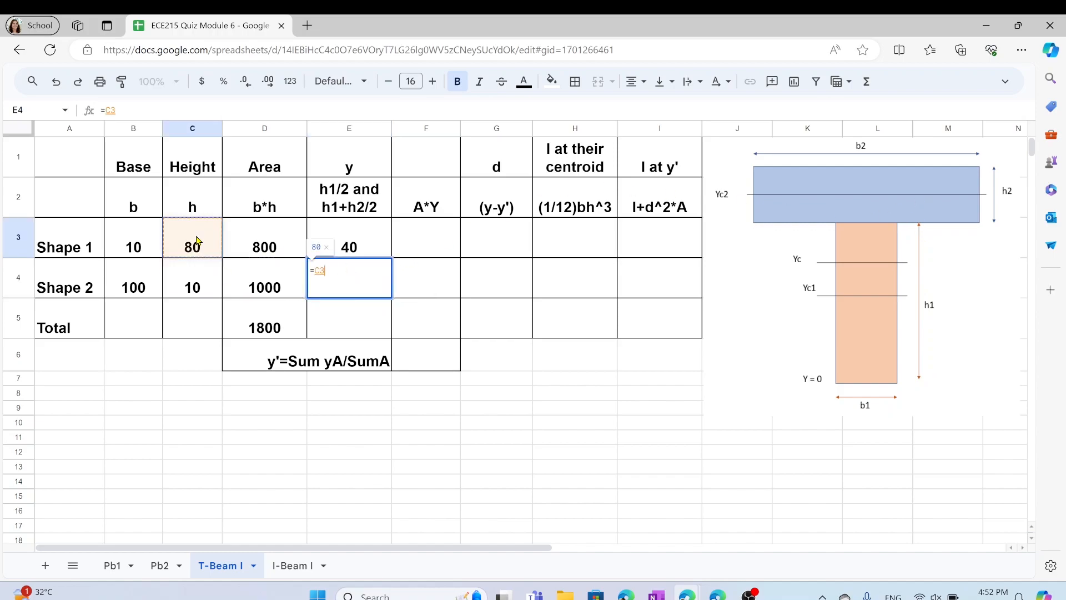
pyautogui.write('+')
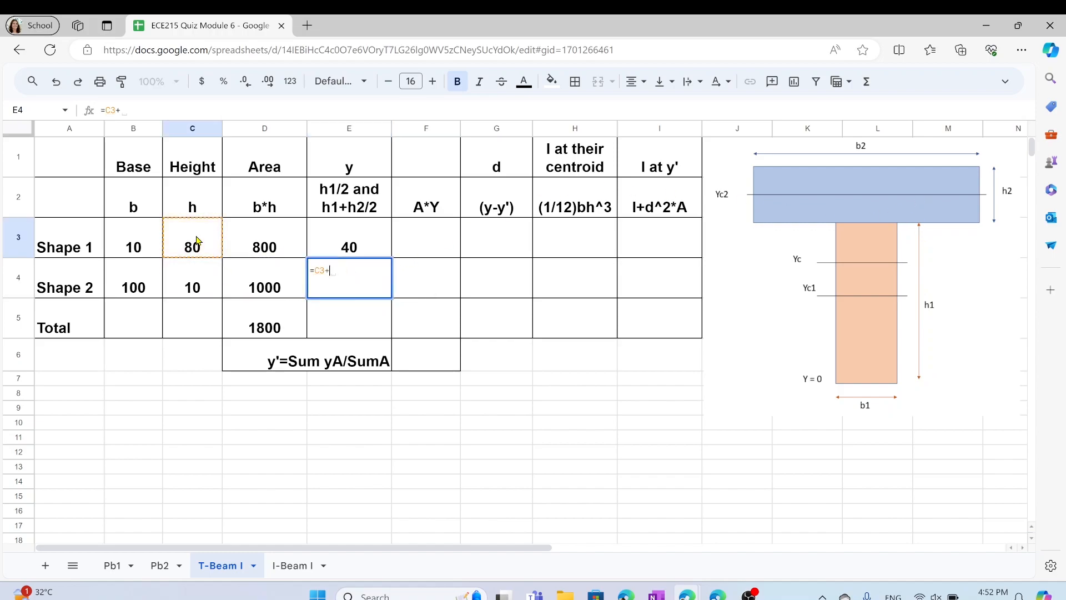
pyautogui.click(201, 287)
pyautogui.write('/2')
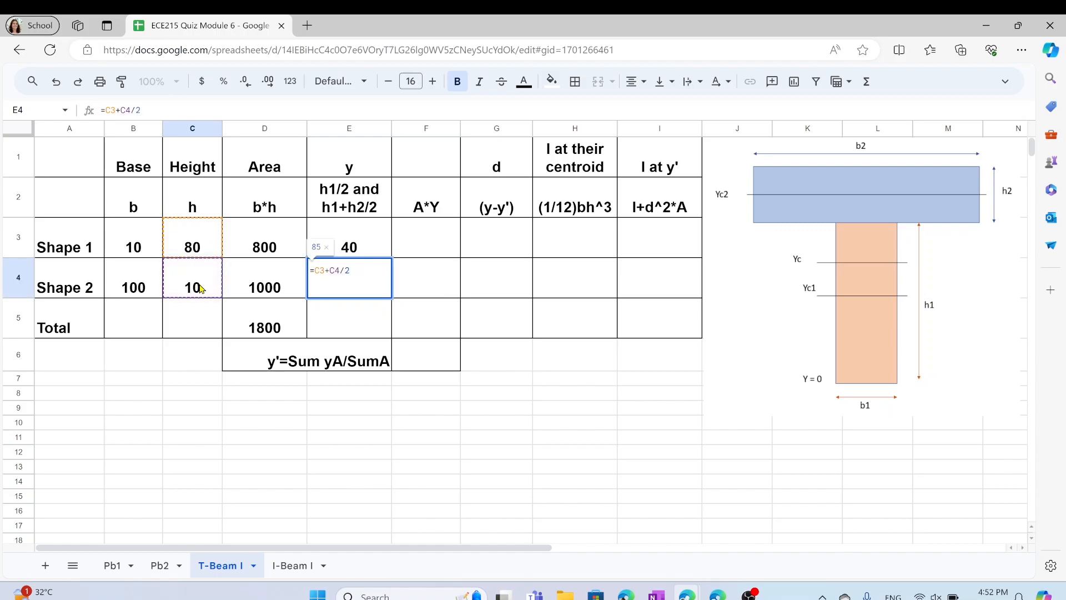
pyautogui.press('Return')
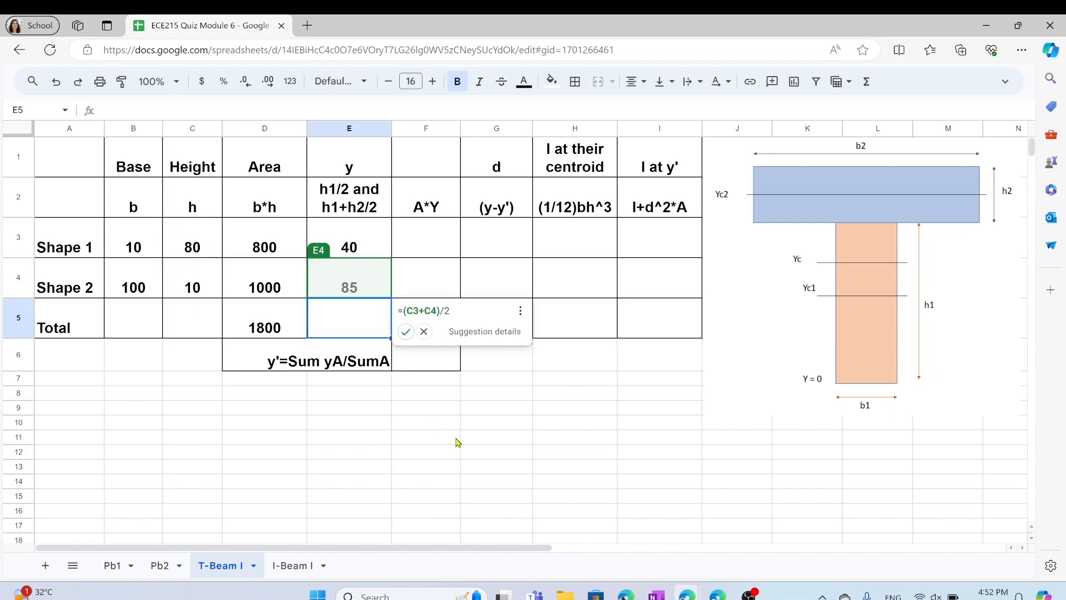
pyautogui.click(423, 332)
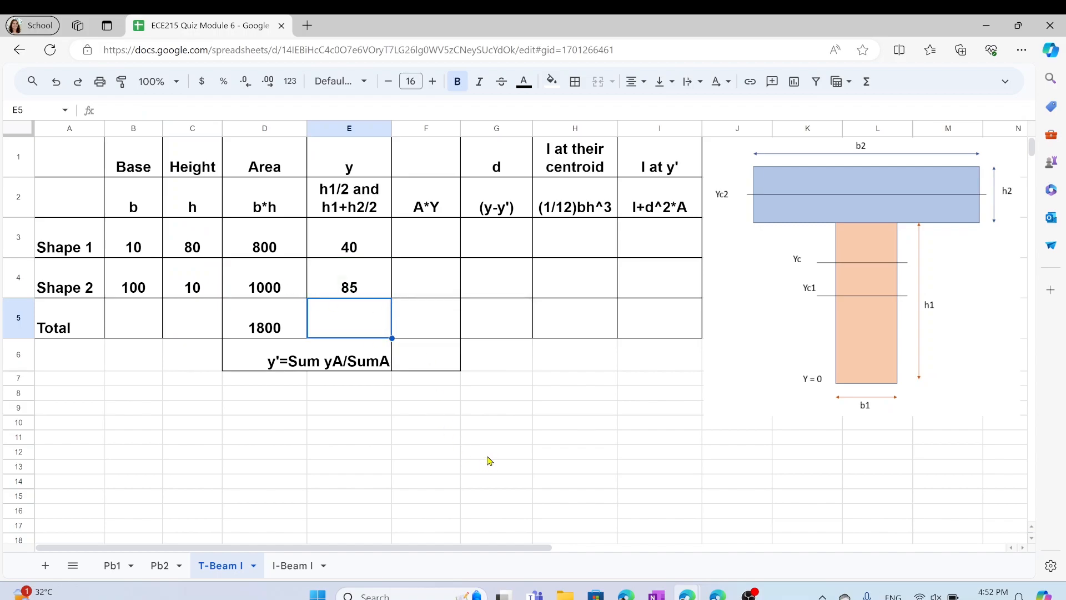
pyautogui.click(489, 459)
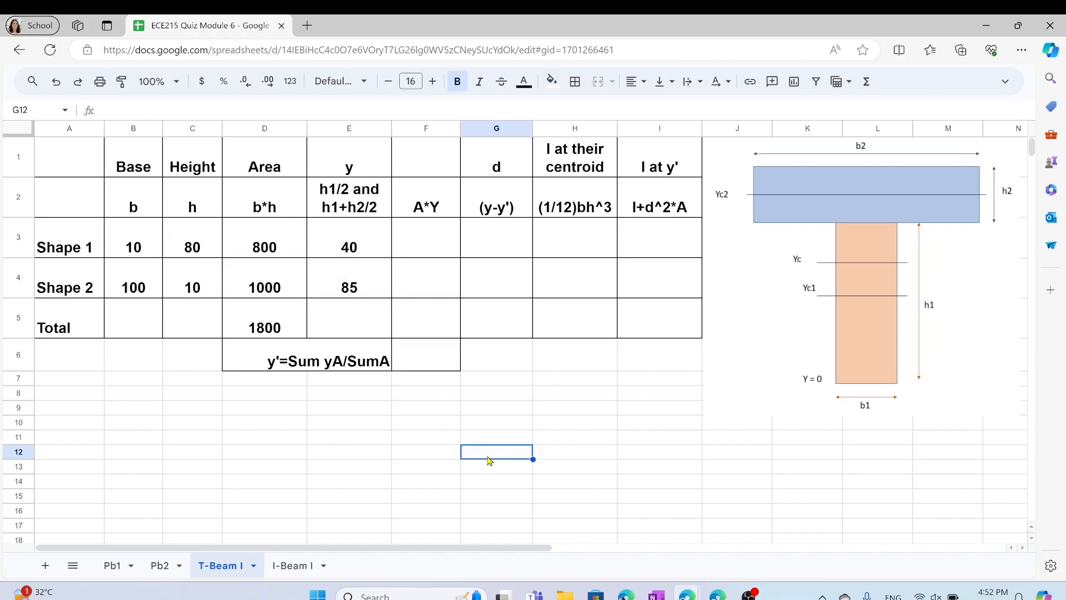
pyautogui.click(428, 237)
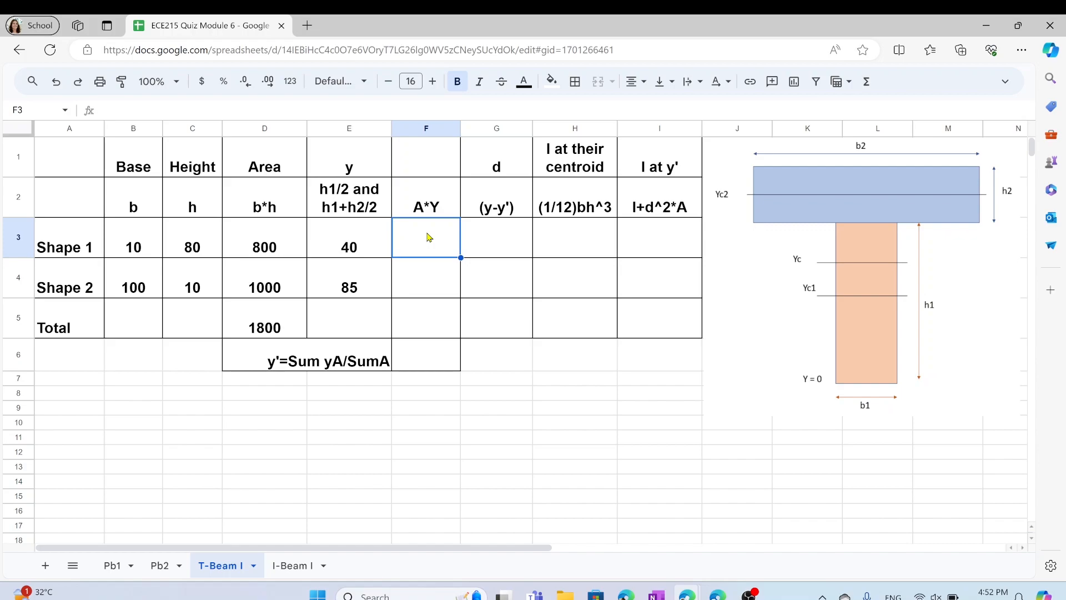
pyautogui.click(309, 367)
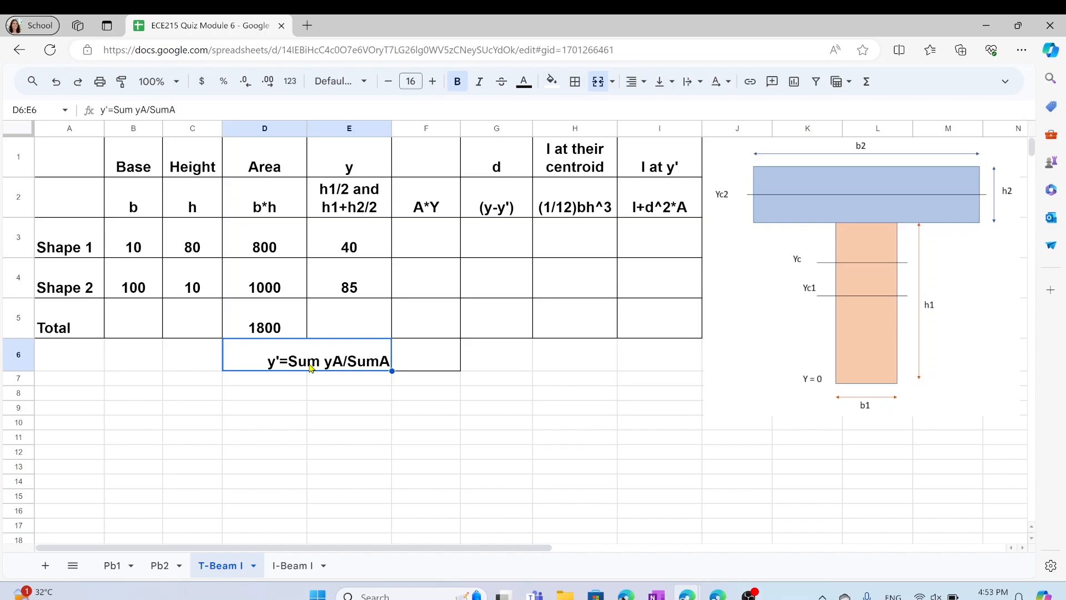
# Calculate Shape 1's A*Y in F3 with the formula =D3*E3, ignoring the suggested autofill.
pyautogui.click(433, 246)
pyautogui.write('=')
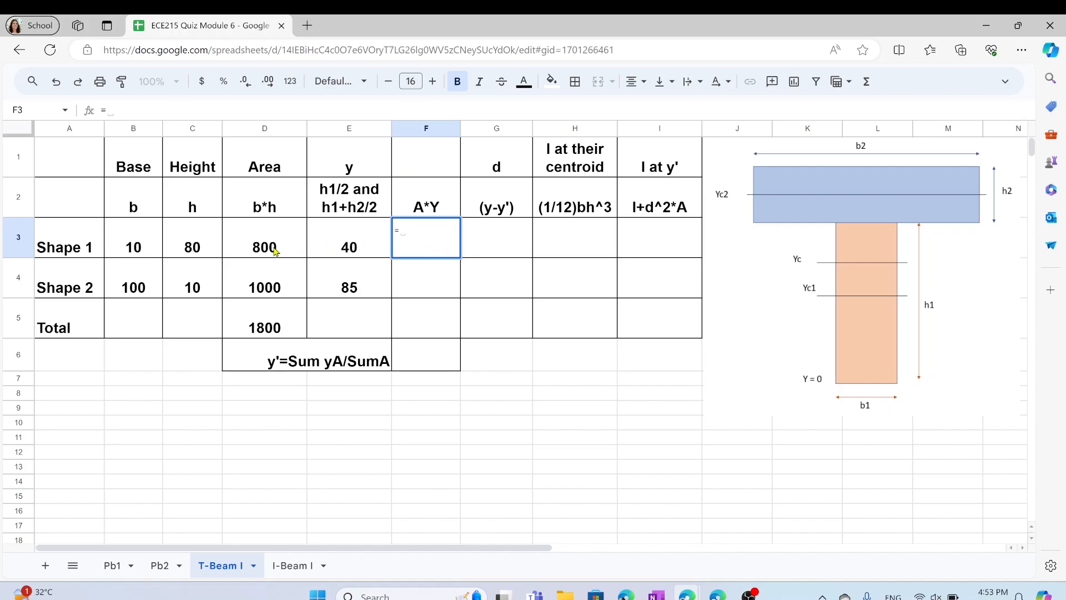
pyautogui.click(275, 251)
pyautogui.write('*')
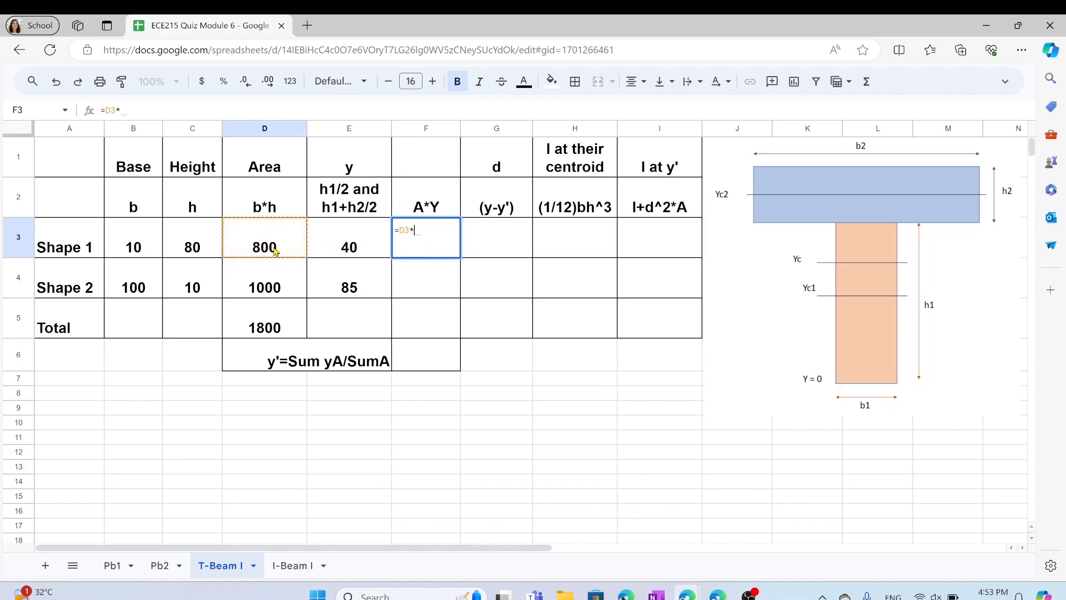
pyautogui.click(356, 246)
pyautogui.press('Return')
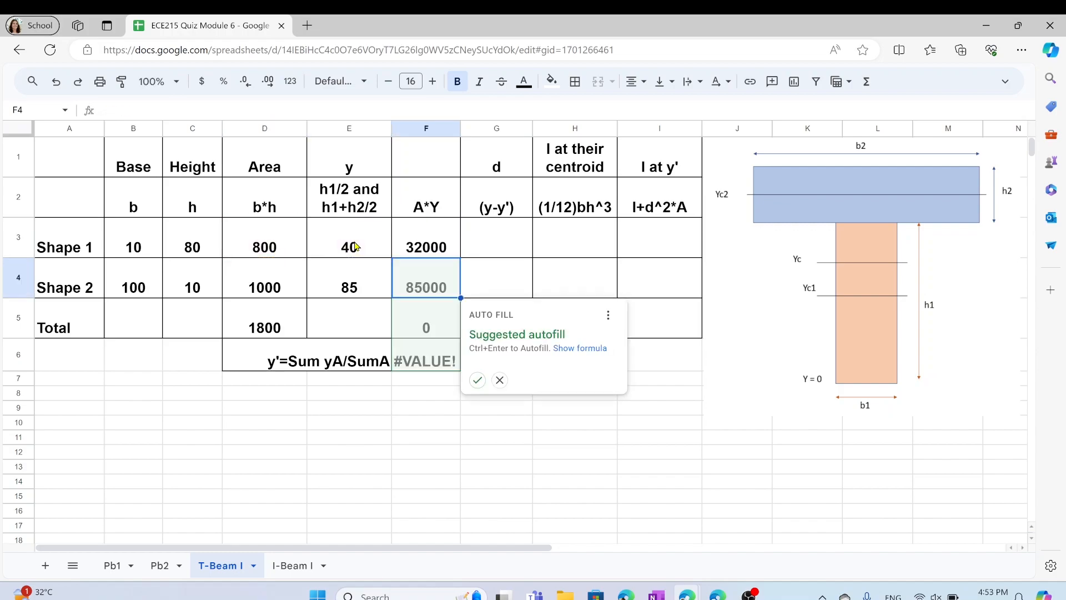
pyautogui.click(449, 333)
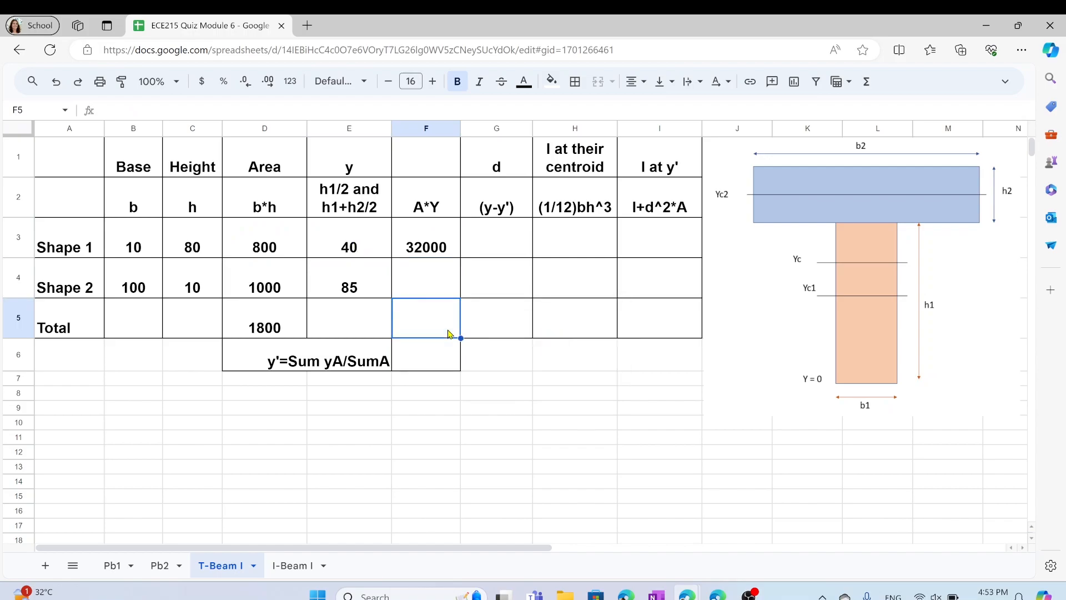
# Fill the A*Y formula from F3 down to Shape 2 in F4 and leave the total cell F5 empty.
pyautogui.click(429, 238)
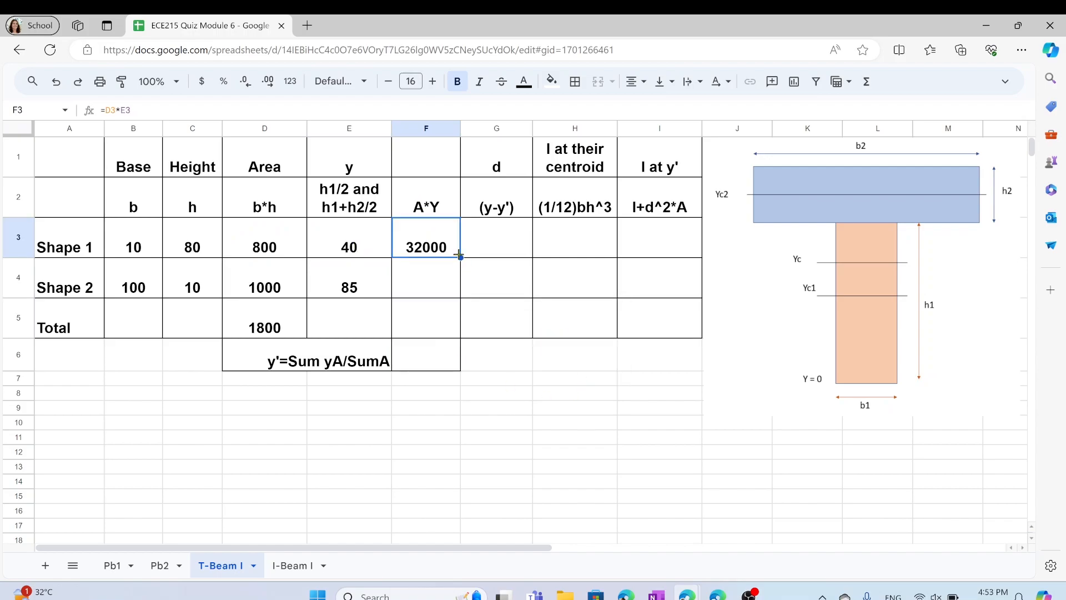
pyautogui.moveTo(461, 257); pyautogui.dragTo(445, 328)
pyautogui.click(444, 328)
pyautogui.press('Delete')
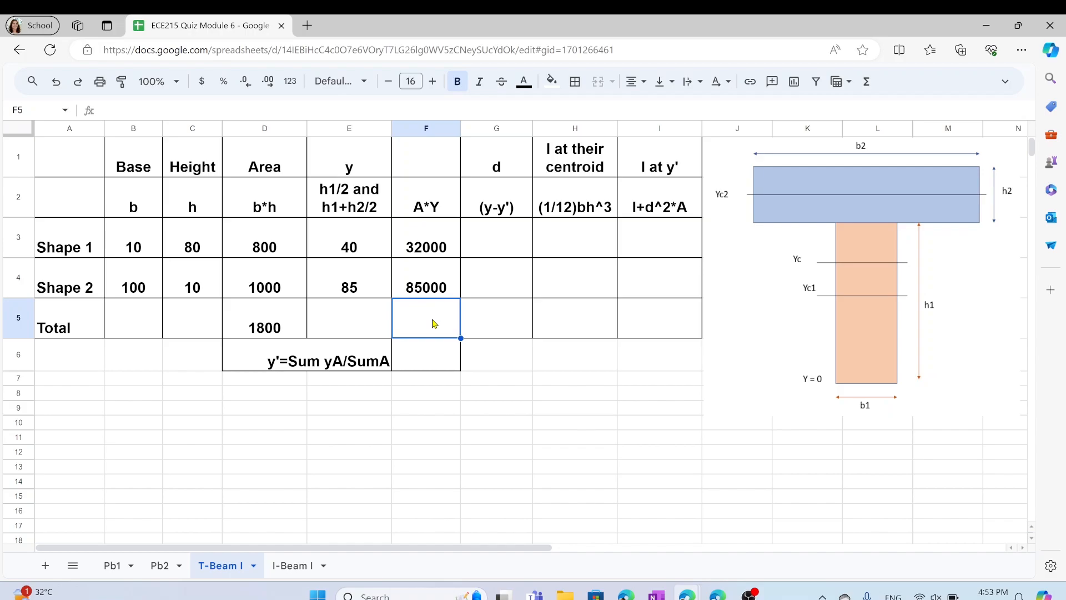
# Total the two A*Y products in F5 with the formula =sum(F3,F4).
pyautogui.write('=sum(')
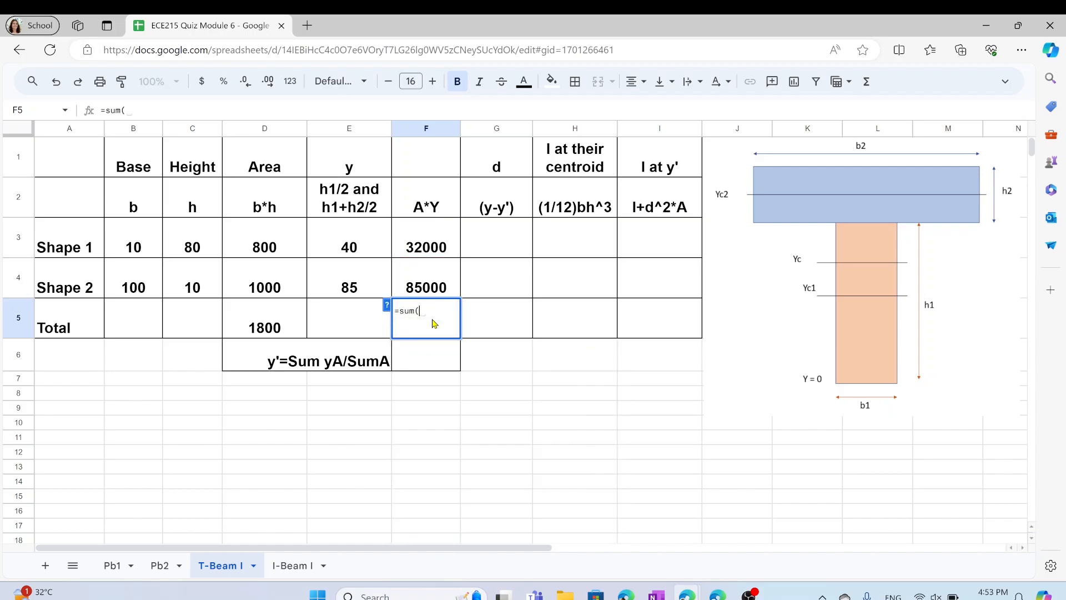
pyautogui.click(443, 248)
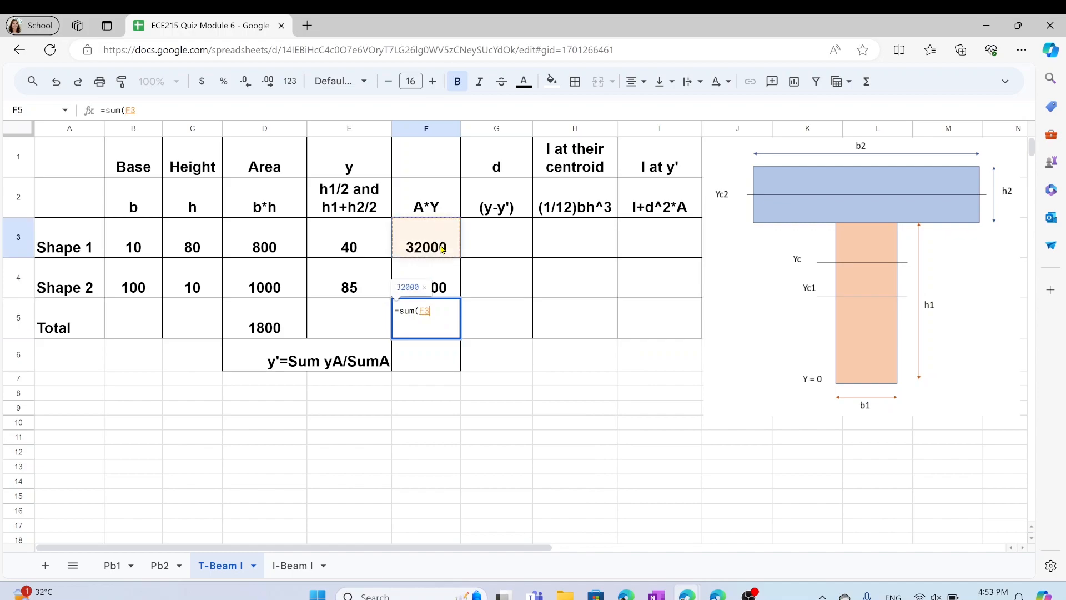
pyautogui.write(',')
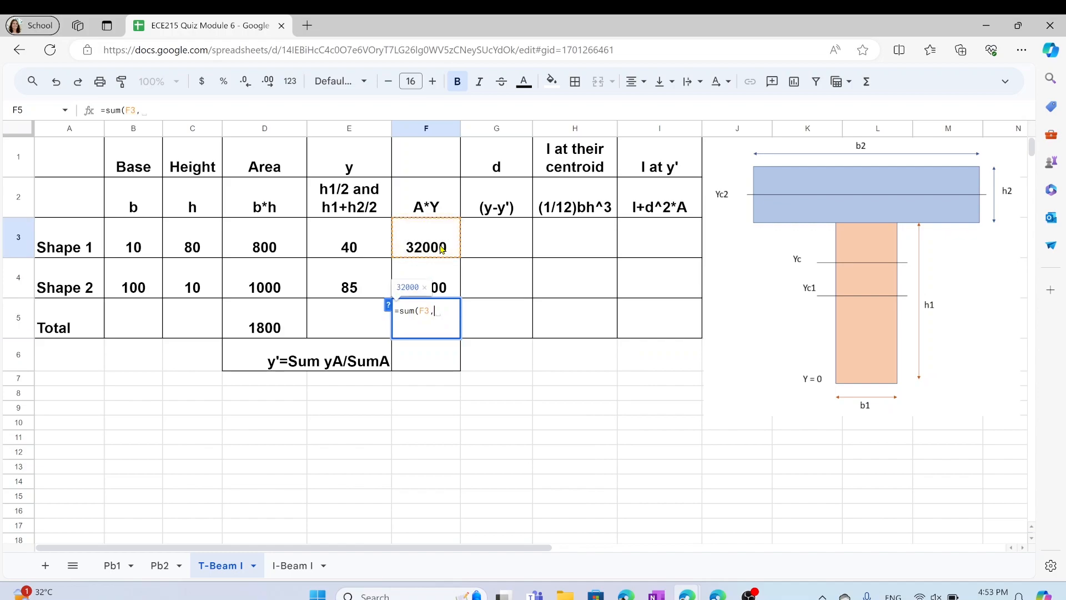
pyautogui.click(448, 285)
pyautogui.press('Return')
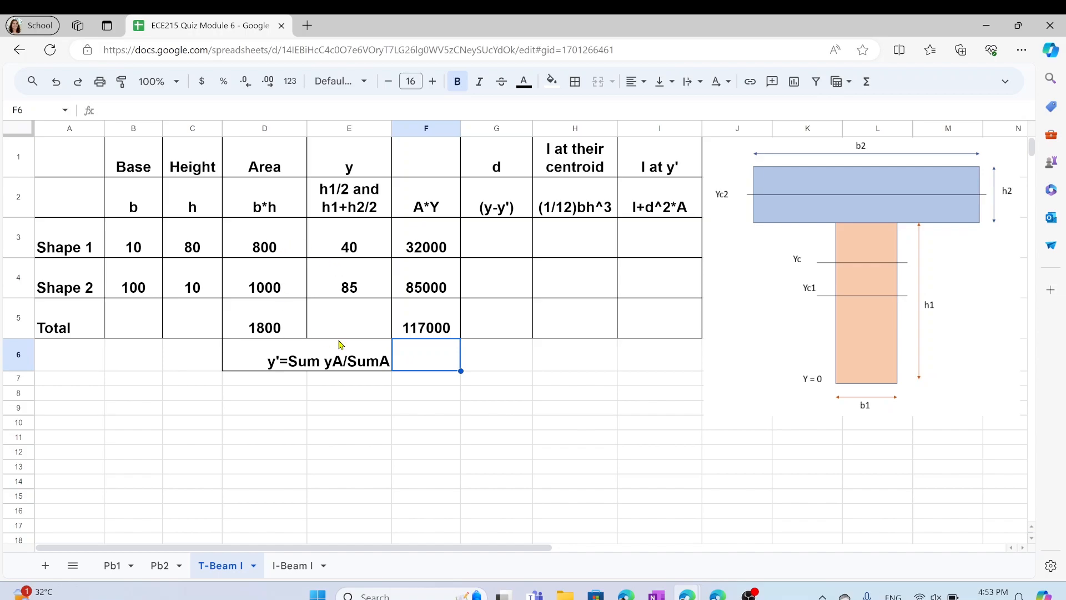
# Calculate the centroid y' in F6 with the formula =F5/D5.
pyautogui.write('=')
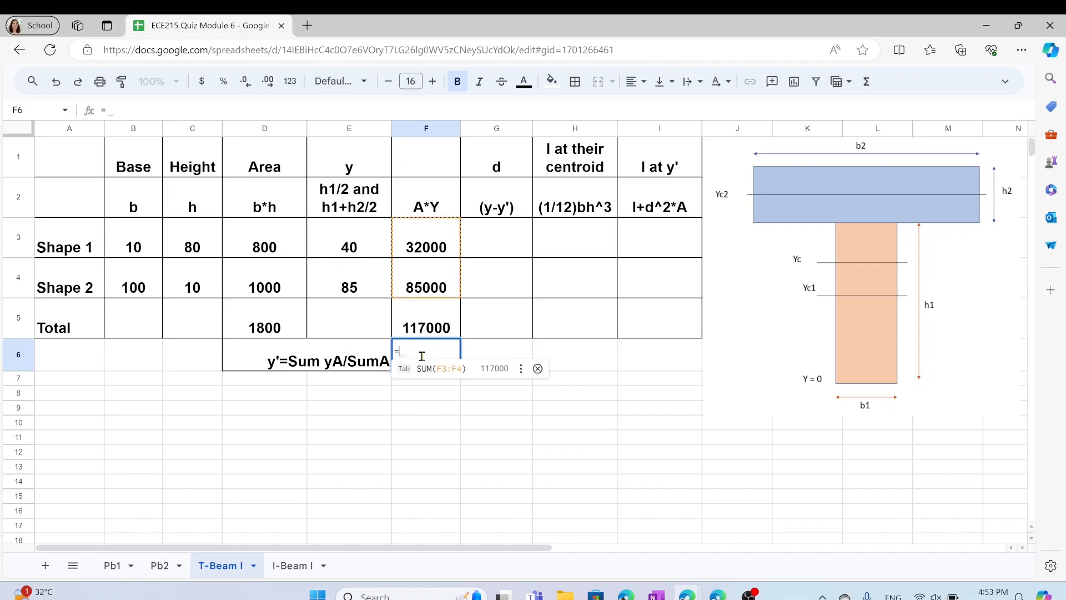
pyautogui.click(428, 325)
pyautogui.write('/')
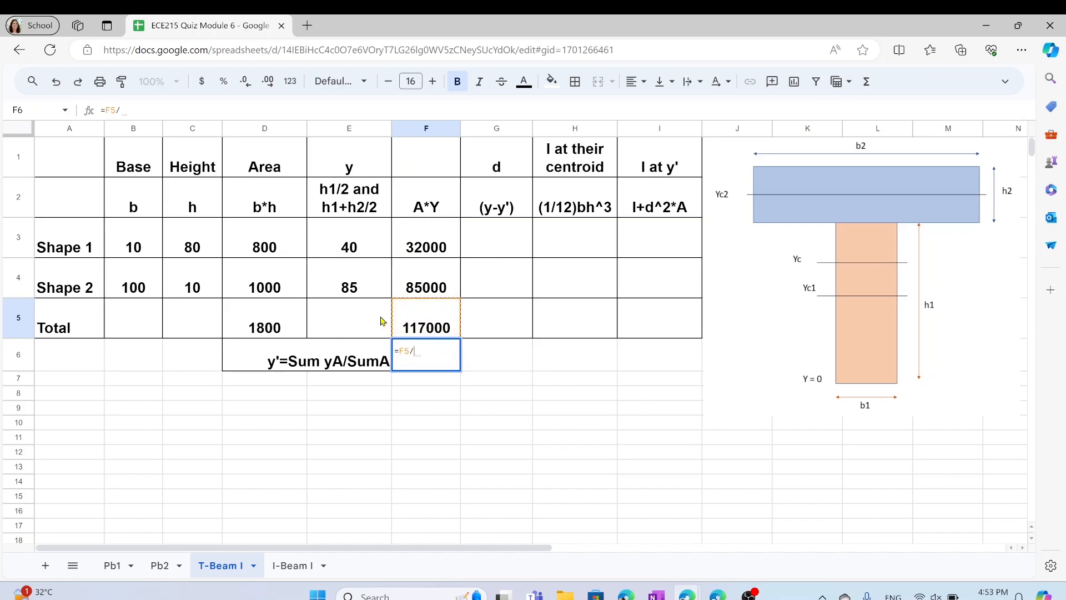
pyautogui.click(261, 319)
pyautogui.press('Return')
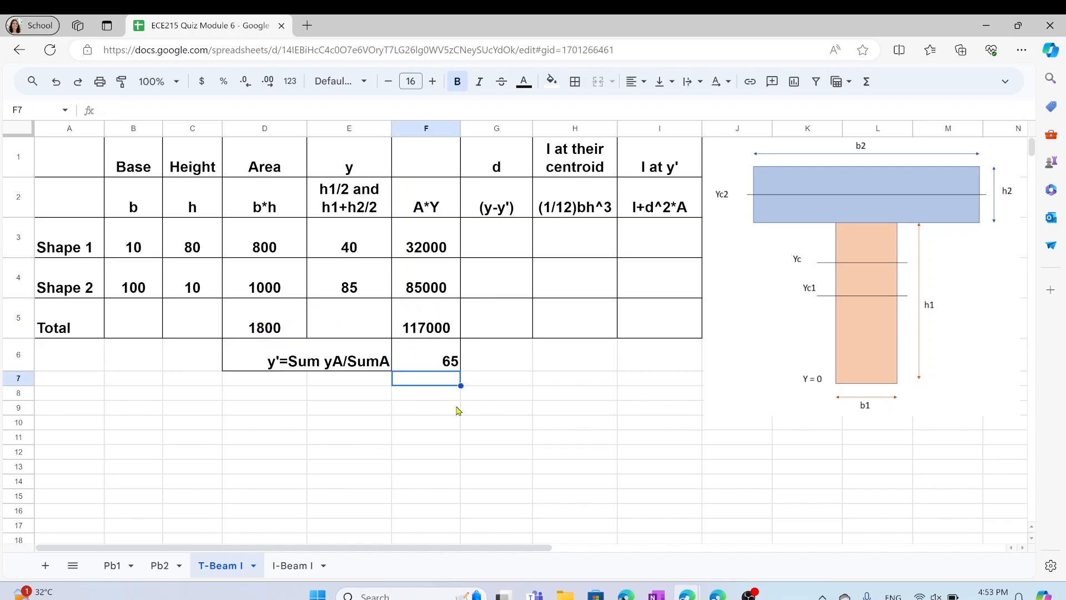
# Center the y' value in F6 and enter the unit mm beside it in G6.
pyautogui.click(429, 362)
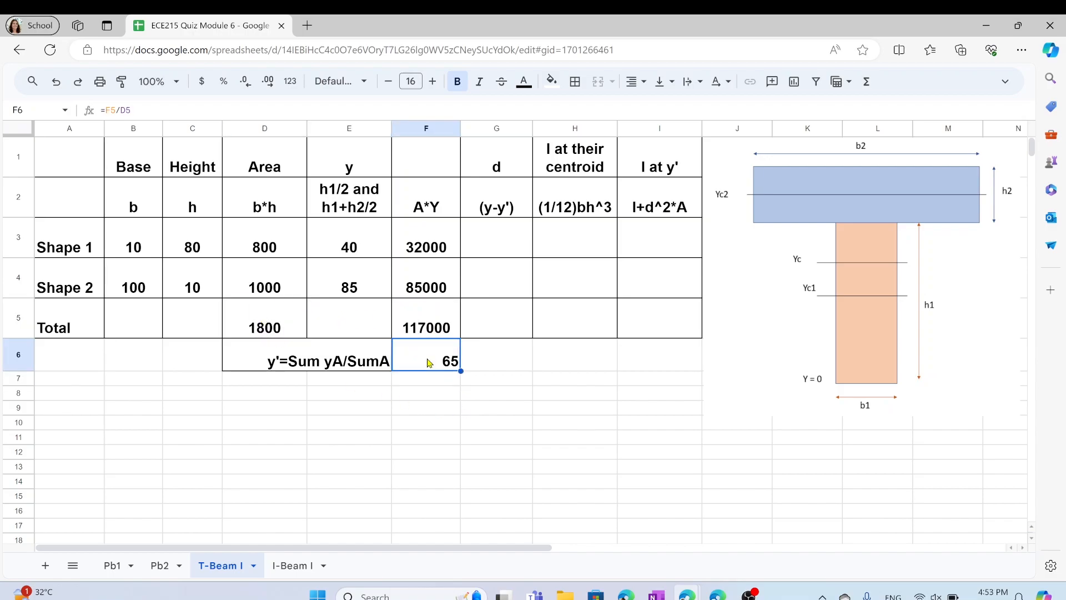
pyautogui.click(636, 82)
pyautogui.click(659, 108)
pyautogui.click(481, 366)
pyautogui.write('mm')
pyautogui.press('Return')
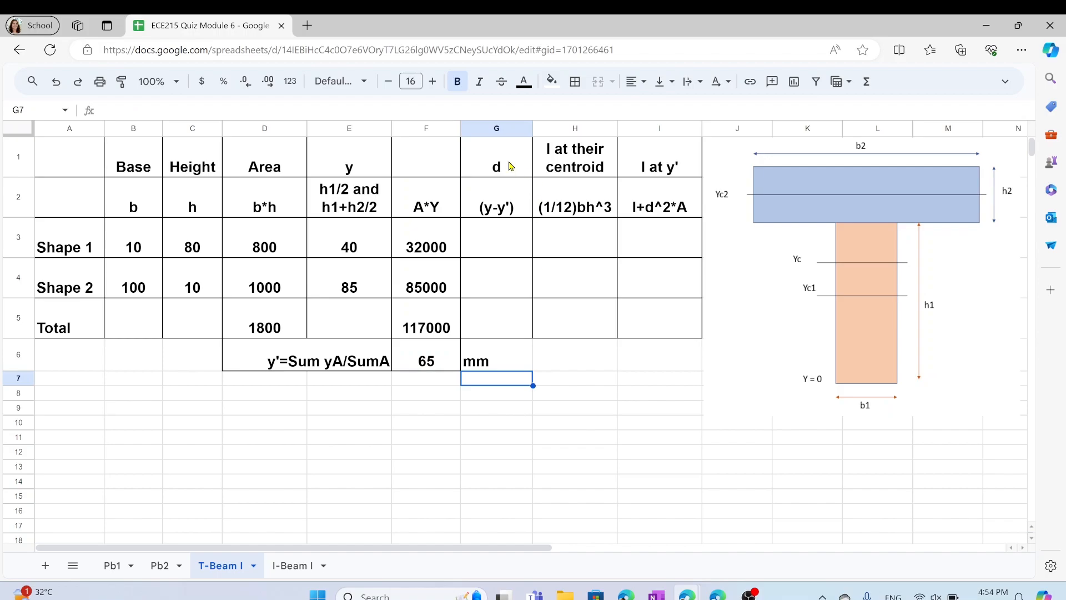
# Calculate Shape 1's distance d in G3 with the formula =E3-F6.
pyautogui.click(504, 252)
pyautogui.write('=')
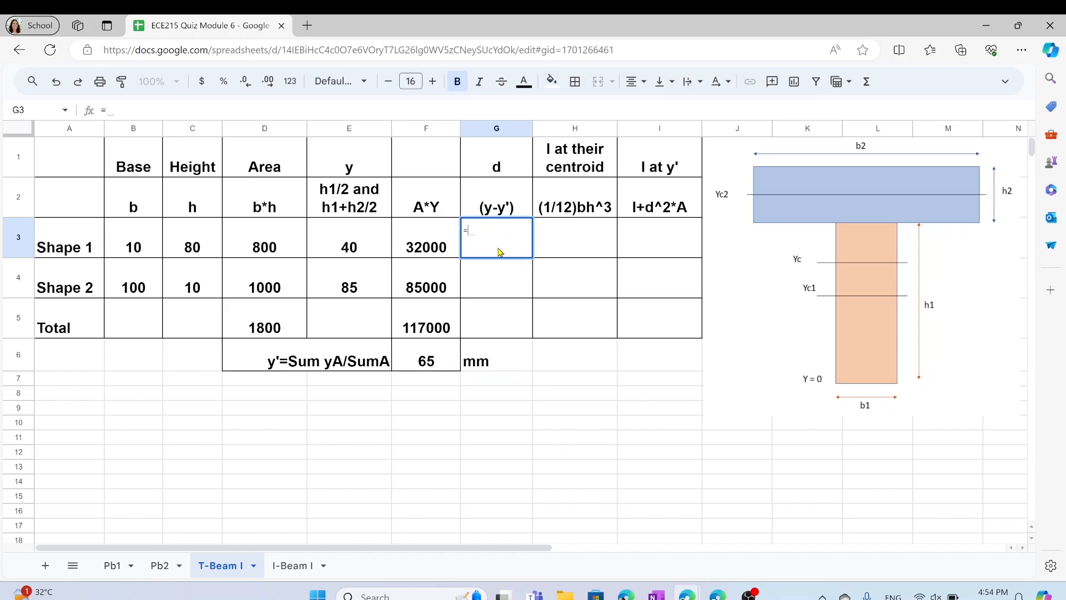
pyautogui.click(346, 245)
pyautogui.write('-')
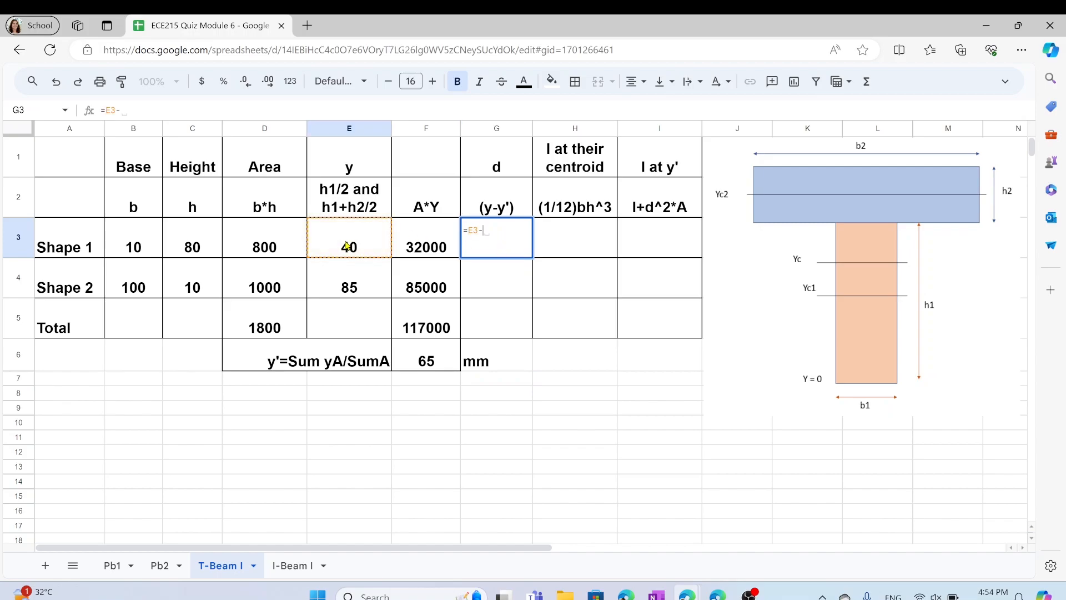
pyautogui.click(427, 362)
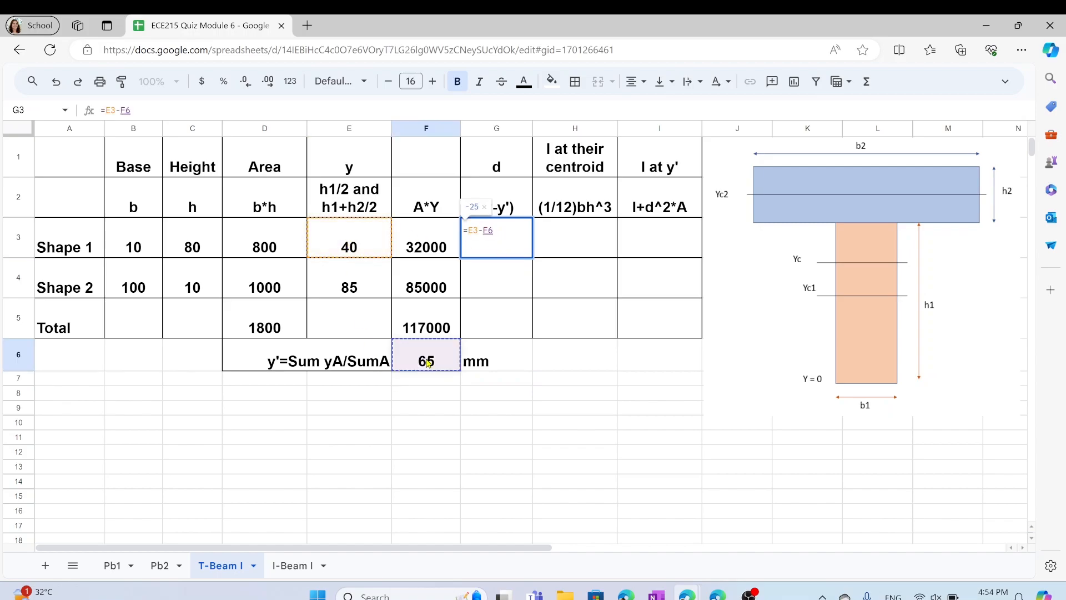
pyautogui.press('Return')
# Calculate Shape 2's distance d in G4 with the formula =E4-F6.
pyautogui.write('=')
pyautogui.click(362, 281)
pyautogui.write('-')
pyautogui.click(444, 361)
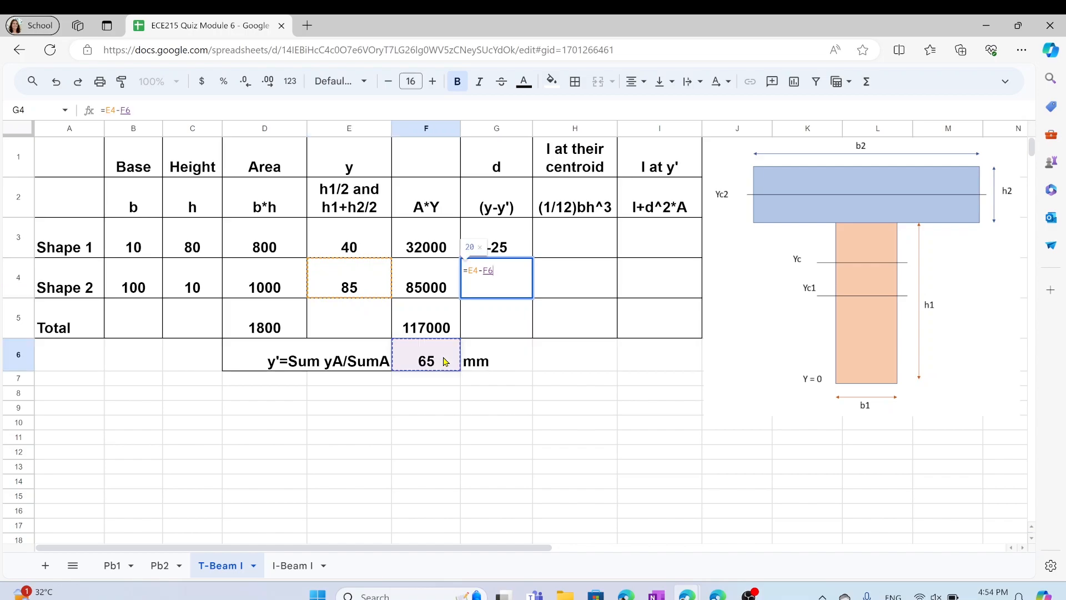
pyautogui.press('Return')
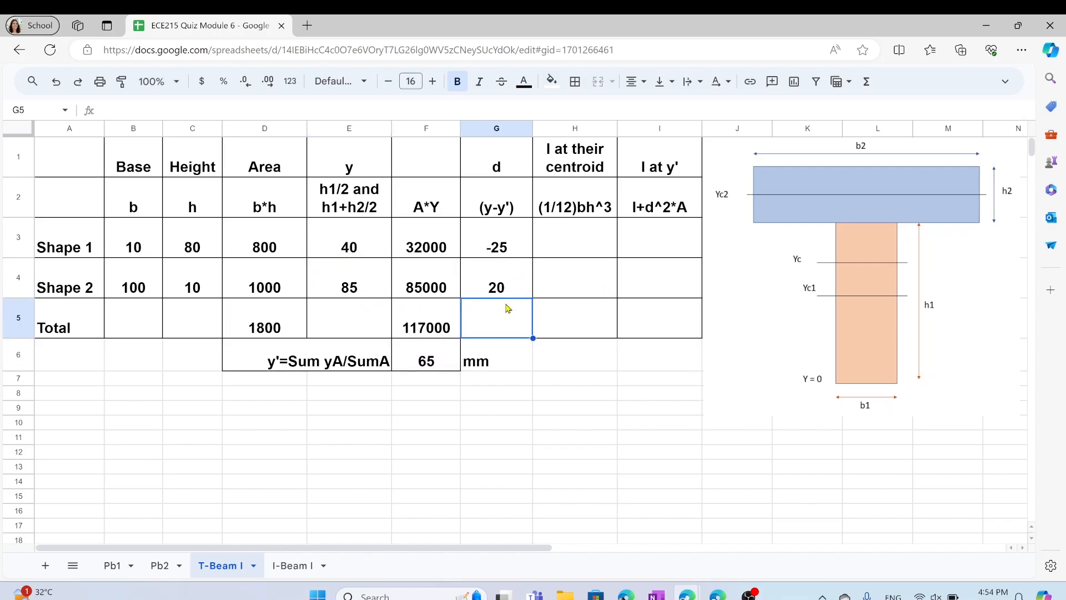
pyautogui.click(501, 279)
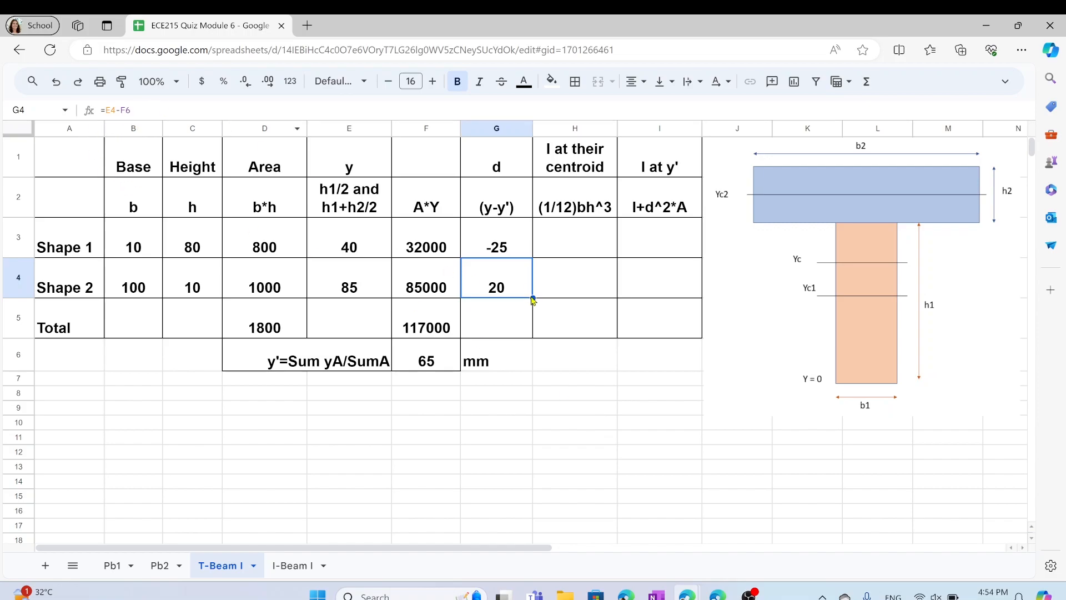
# Enter Shape 1's centroidal moment of inertia formula in H3, multiplying (1/12) by B3 and C3^3.
pyautogui.click(596, 251)
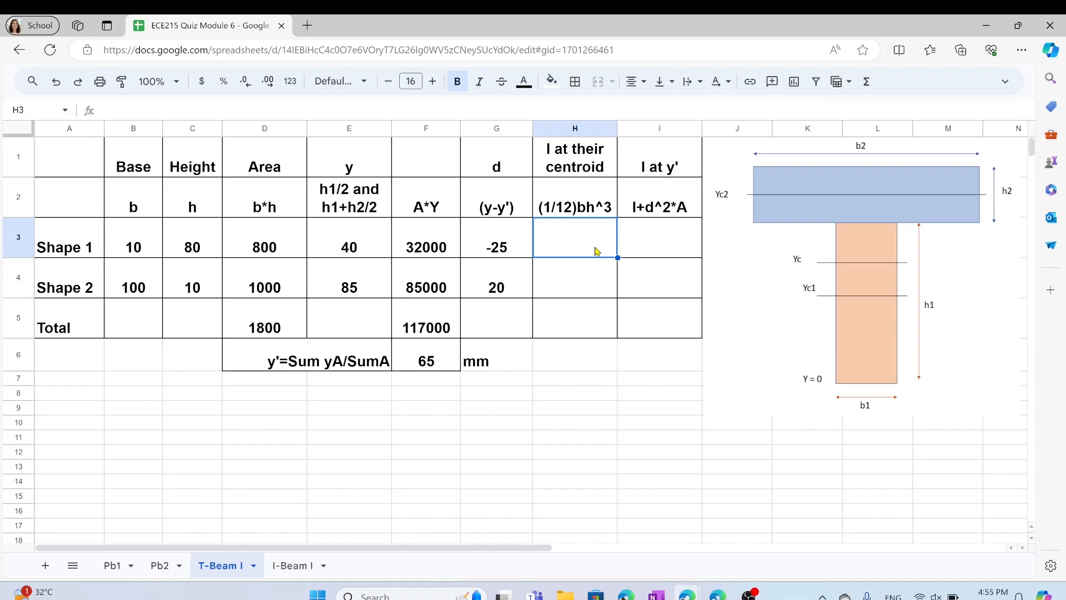
pyautogui.write('=*1/12)')
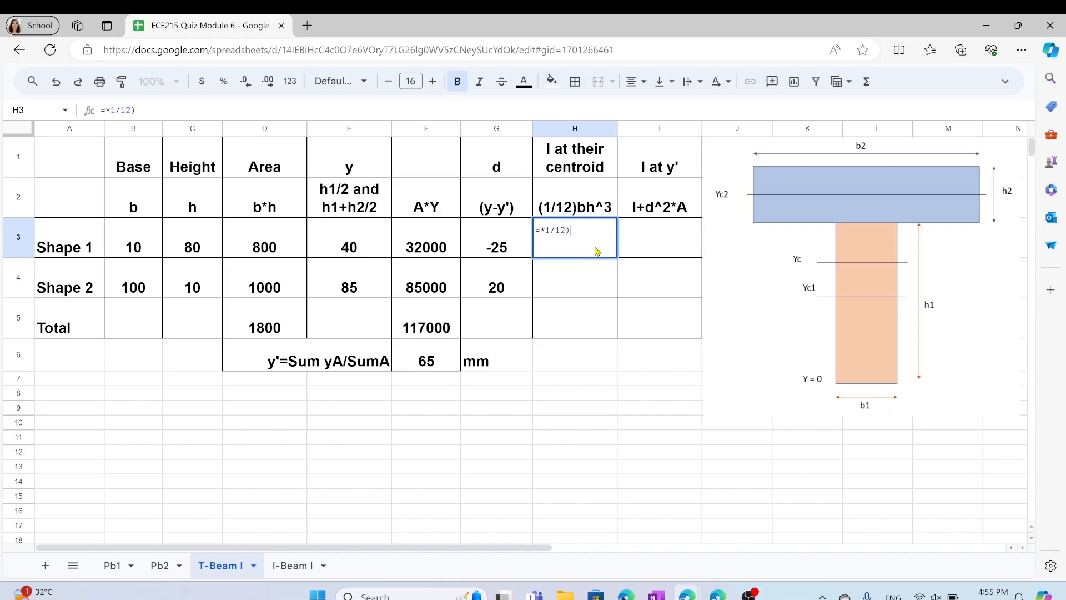
pyautogui.write('*')
pyautogui.press('BackSpace')
pyautogui.write('(_')
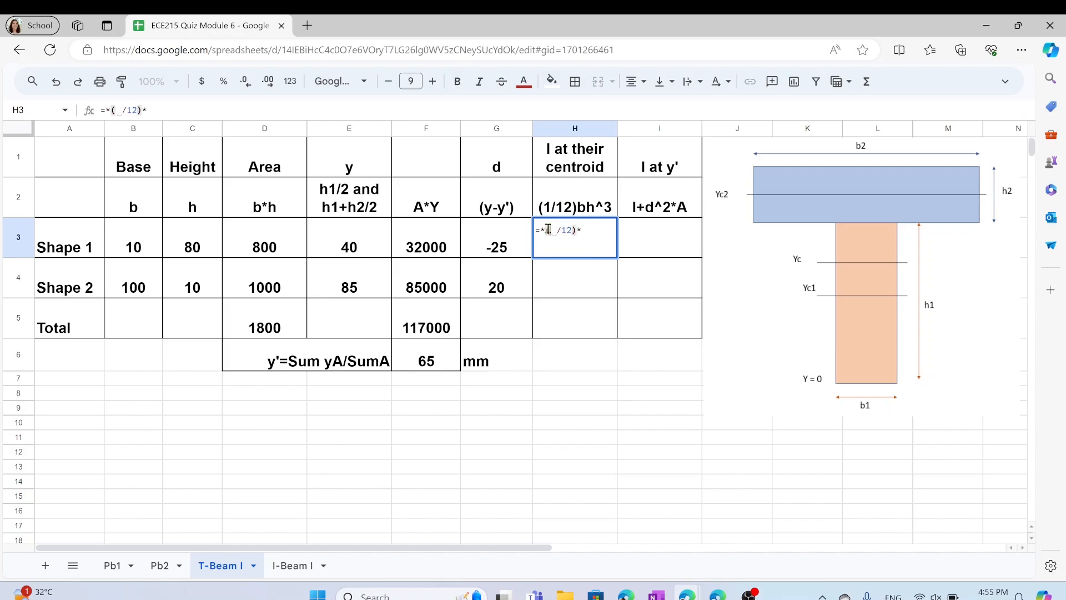
pyautogui.click(588, 230)
pyautogui.click(553, 229)
pyautogui.write('1')
pyautogui.press('End')
pyautogui.click(146, 231)
pyautogui.write('*')
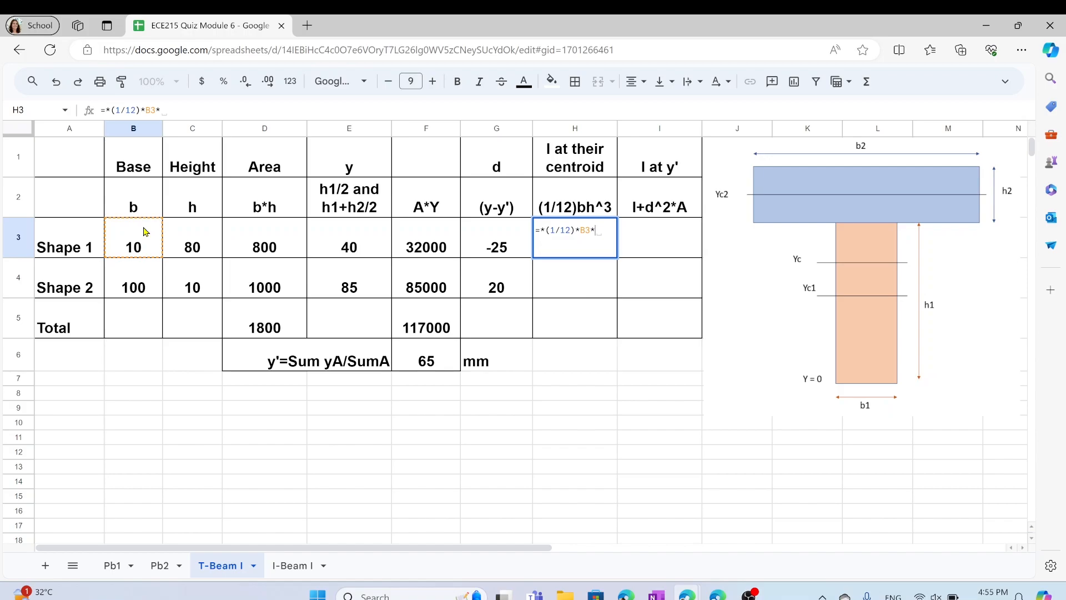
pyautogui.click(183, 235)
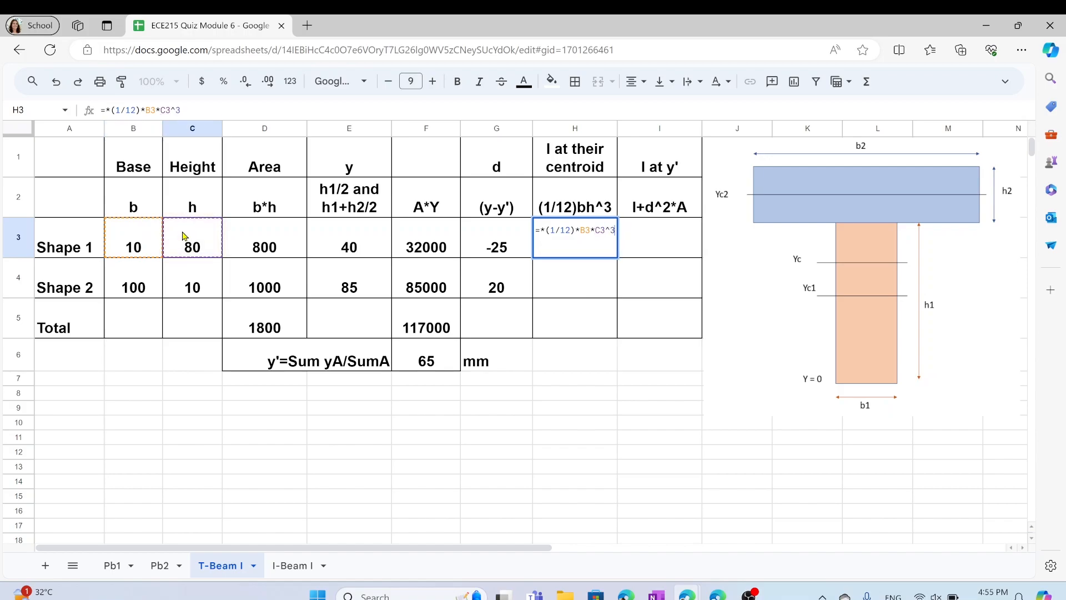
pyautogui.press('Return')
# Remove the stray asterisk from the formula in H3 so it reads =(1/12)*B3*C3^3.
pyautogui.click(544, 255)
pyautogui.click(107, 110)
pyautogui.press('BackSpace')
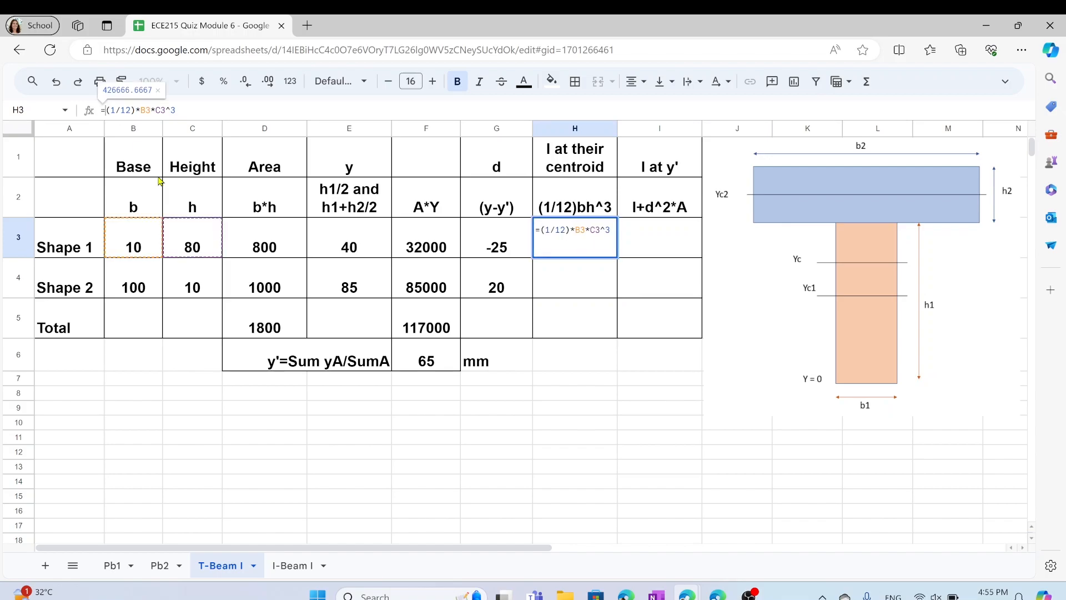
pyautogui.press('Return')
pyautogui.click(656, 381)
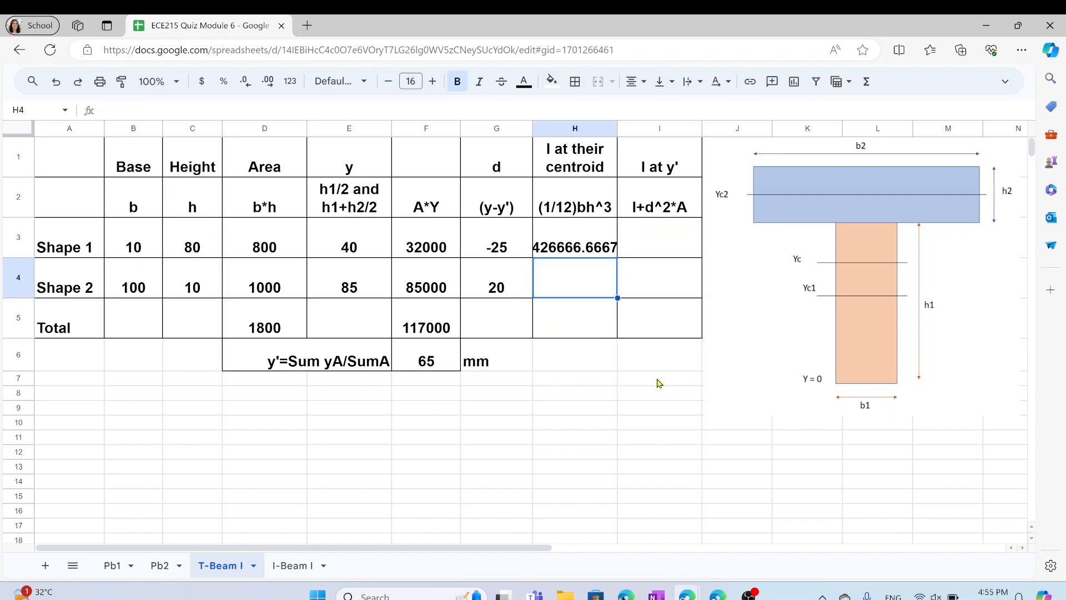
# Fill the centroidal moment of inertia formula from H3 down to Shape 2 in H4.
pyautogui.click(599, 250)
pyautogui.moveTo(618, 257); pyautogui.dragTo(614, 284)
pyautogui.click(591, 317)
# Reduce the moment of inertia values in H3:H4 to one decimal place.
pyautogui.moveTo(585, 247); pyautogui.dragTo(586, 290)
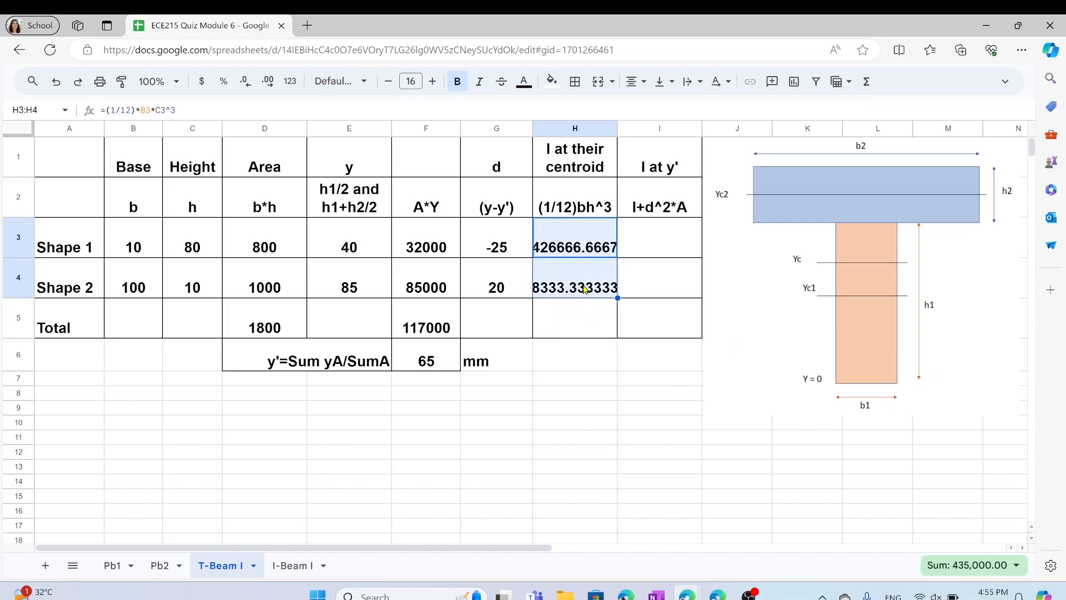
pyautogui.click(248, 82)
pyautogui.click(248, 82)
pyautogui.click(249, 83)
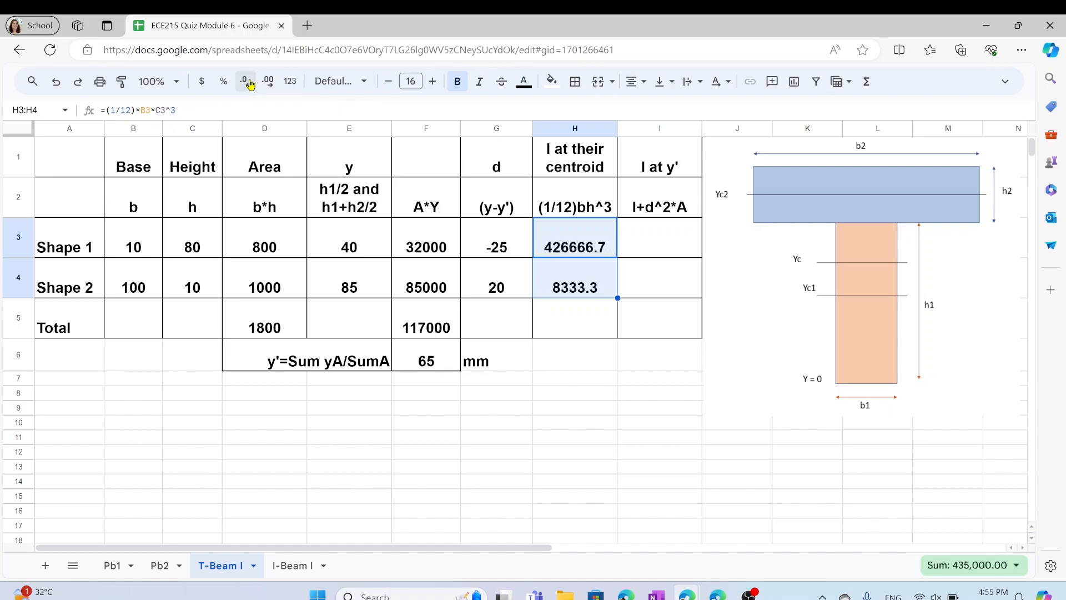
# Enter =H3+G3^2*D3 in I3 as Shape 1's moment of inertia about y' and fill it down to Shape 2 in I4.
pyautogui.click(653, 258)
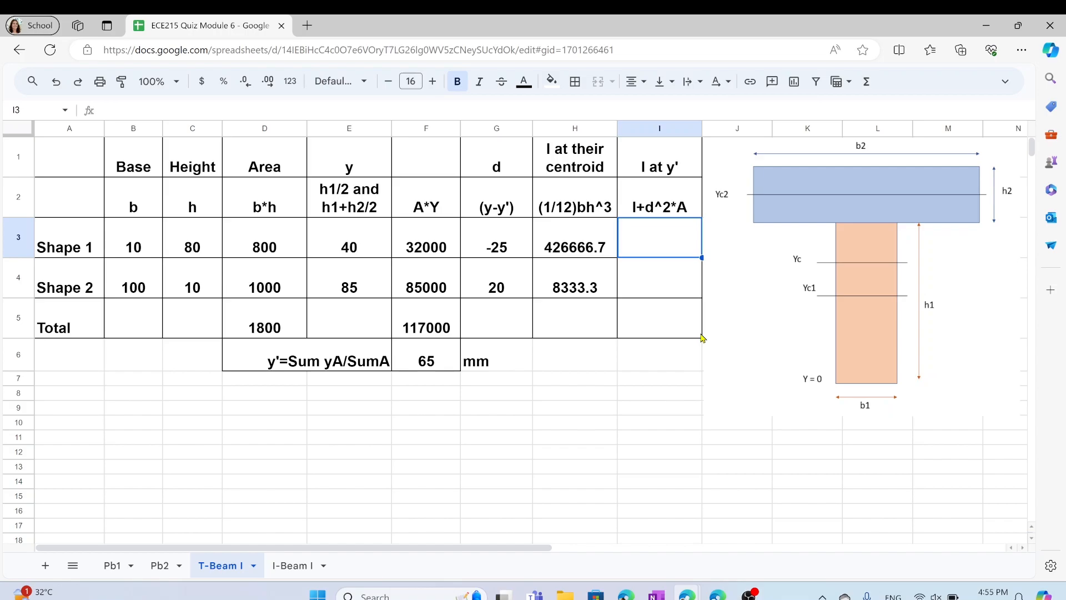
pyautogui.write('=')
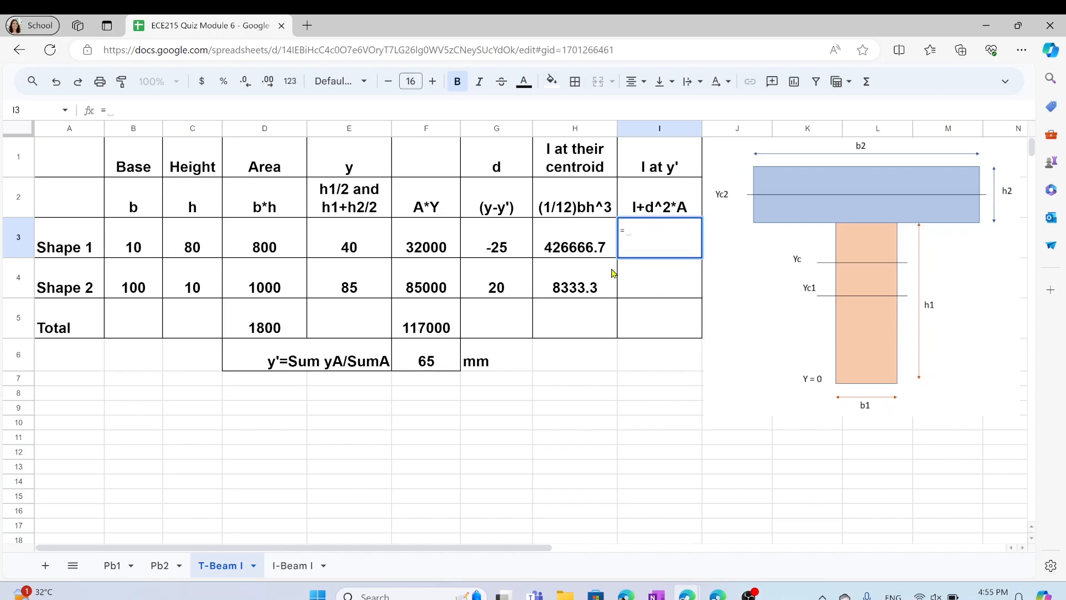
pyautogui.click(587, 248)
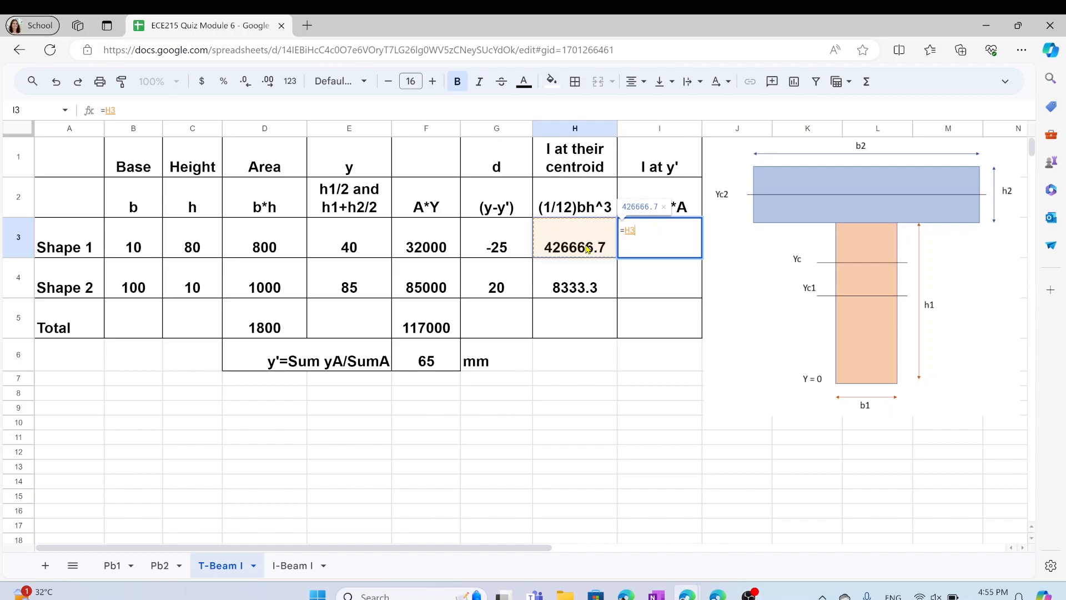
pyautogui.write('+')
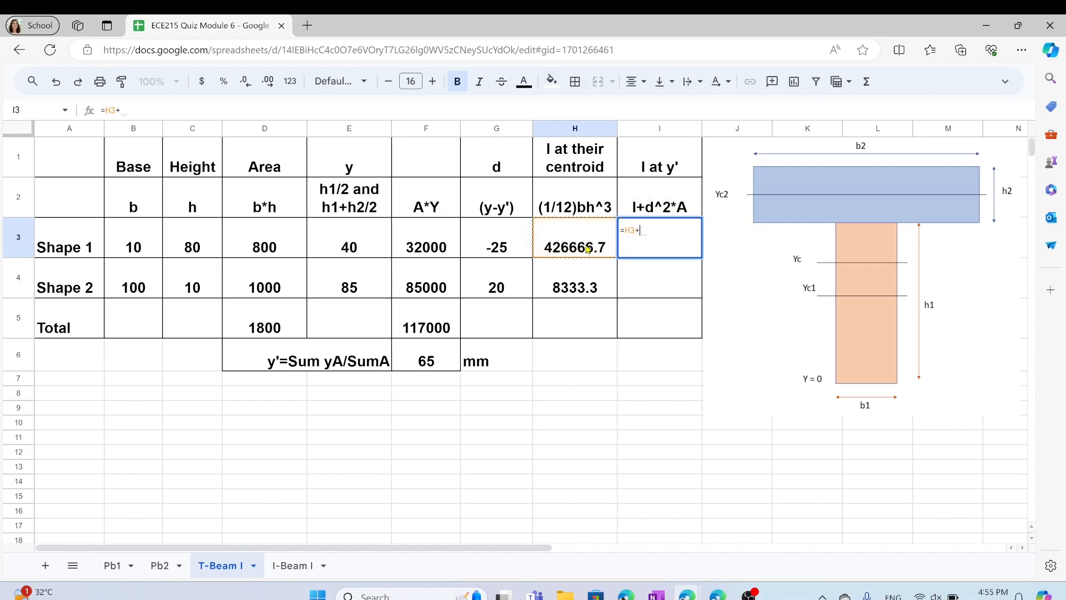
pyautogui.click(505, 244)
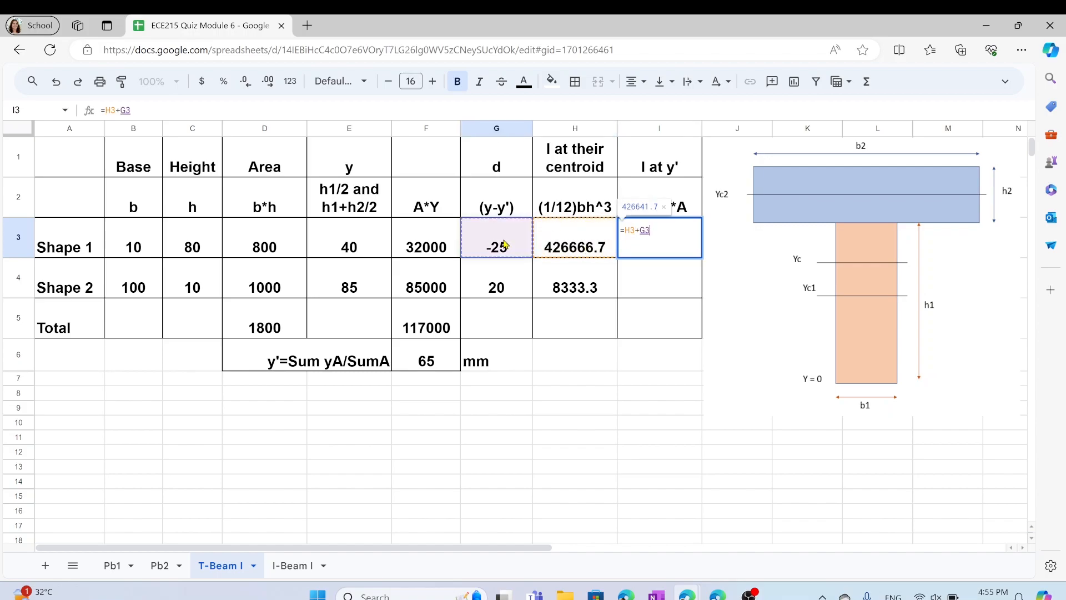
pyautogui.write('^2*')
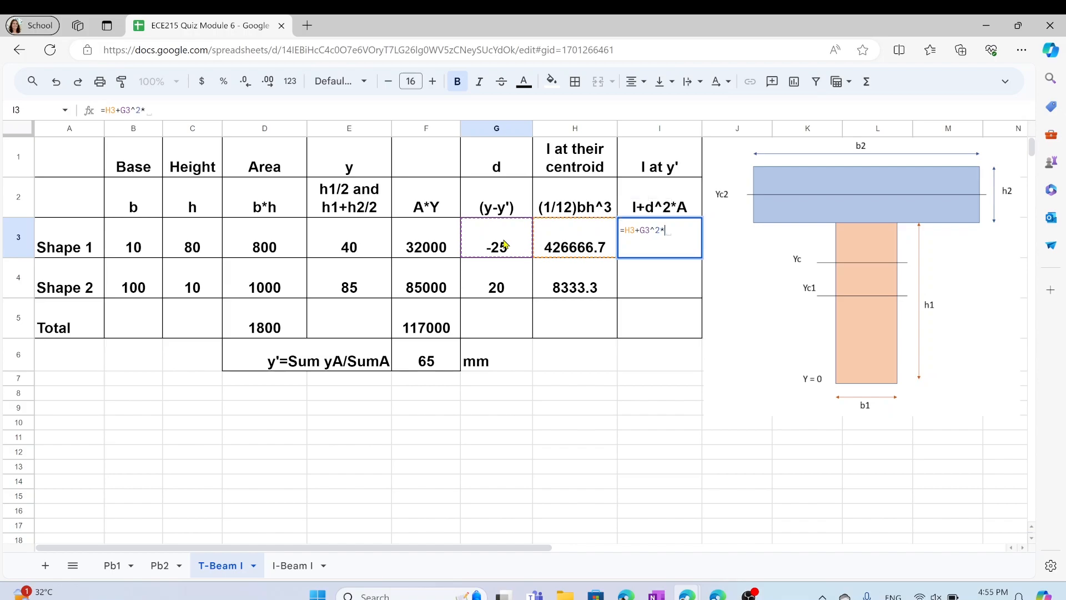
pyautogui.click(282, 244)
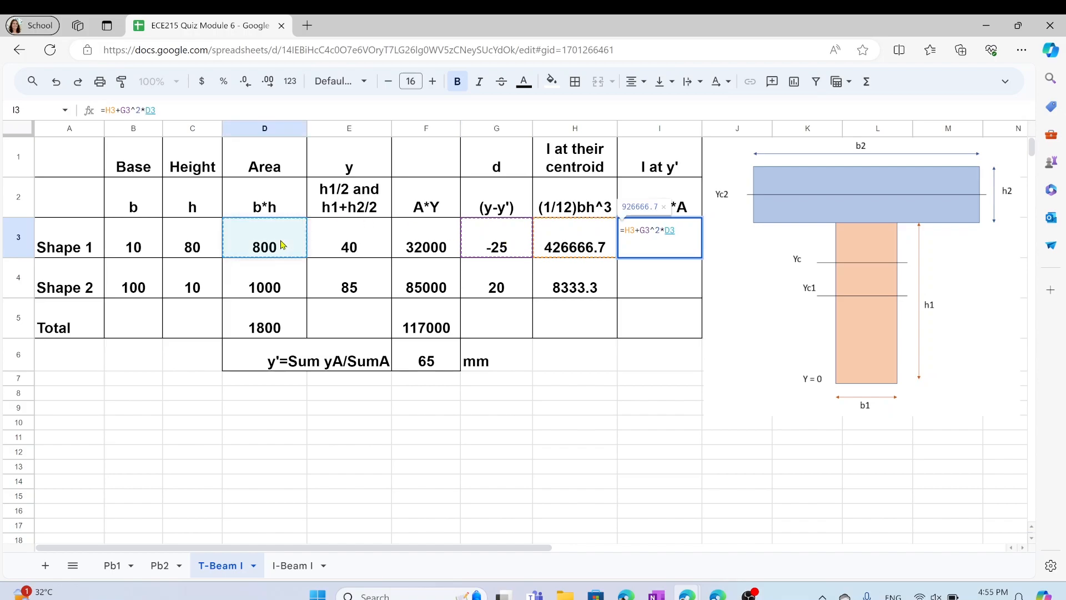
pyautogui.press('Return')
pyautogui.click(697, 235)
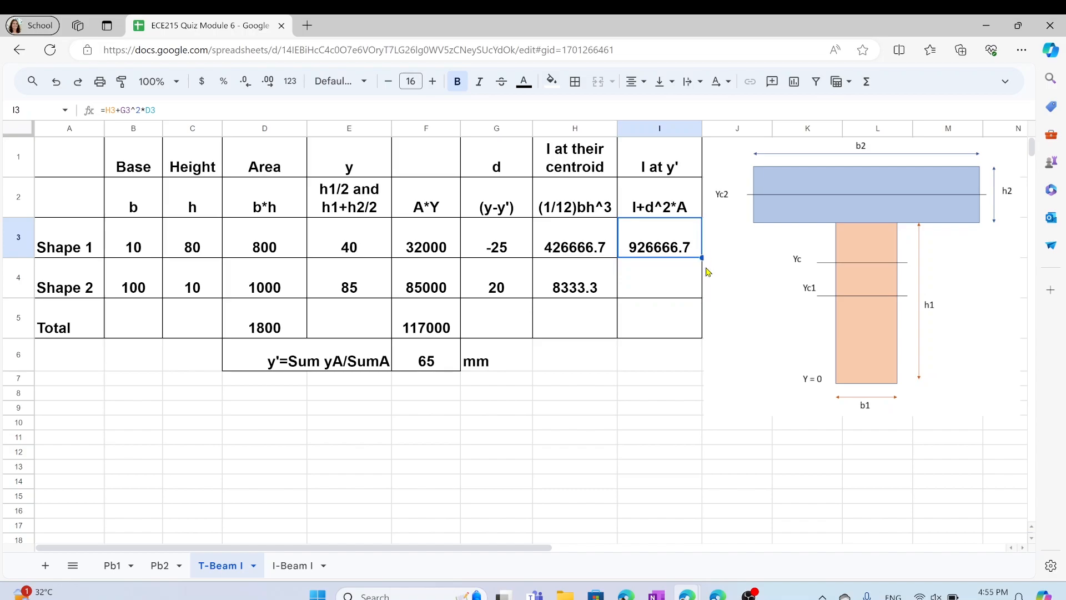
pyautogui.moveTo(701, 258); pyautogui.dragTo(683, 290)
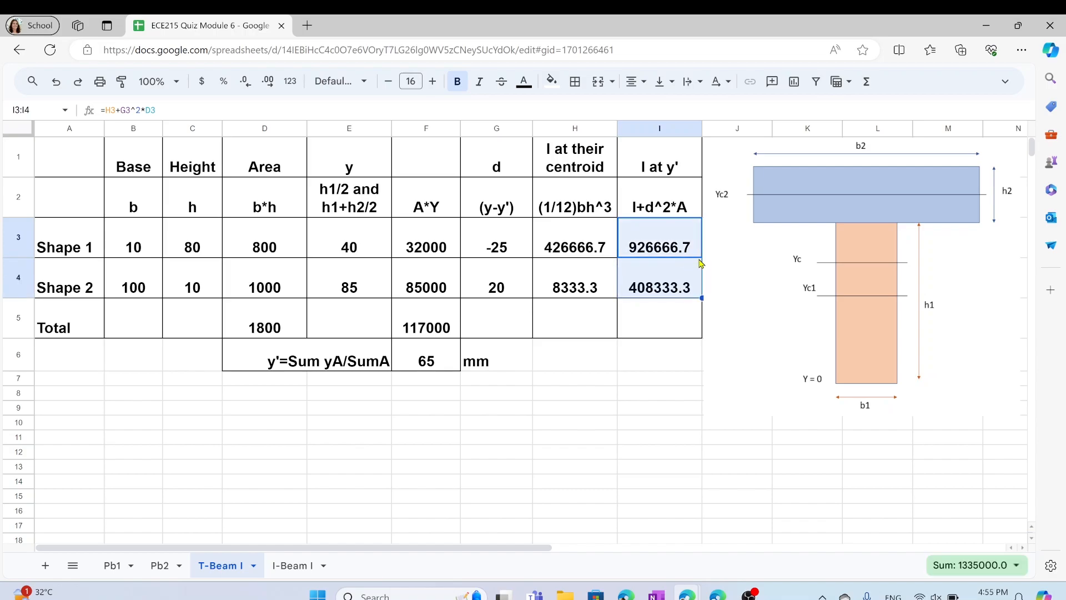
# Total the two shapes' moments of inertia about y' in I5 with a sum of I3 and I4.
pyautogui.click(681, 330)
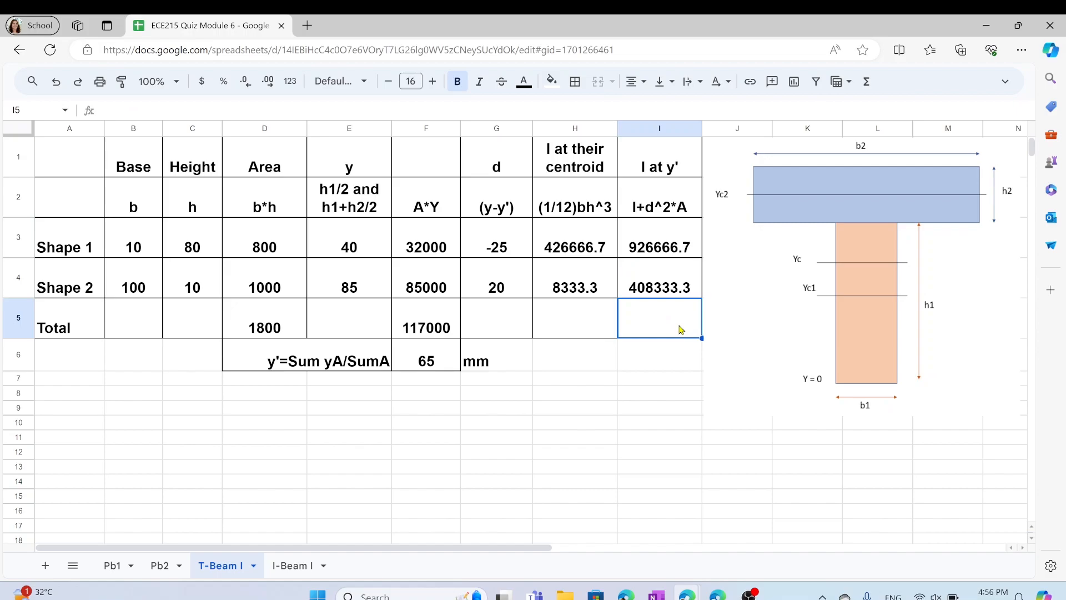
pyautogui.write('=')
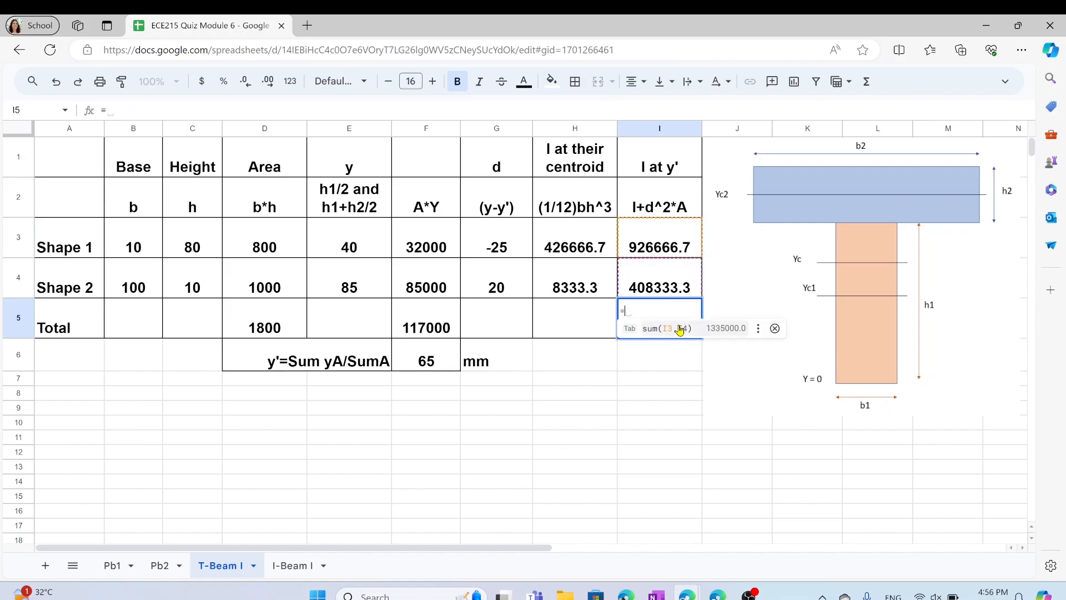
pyautogui.write('sum(')
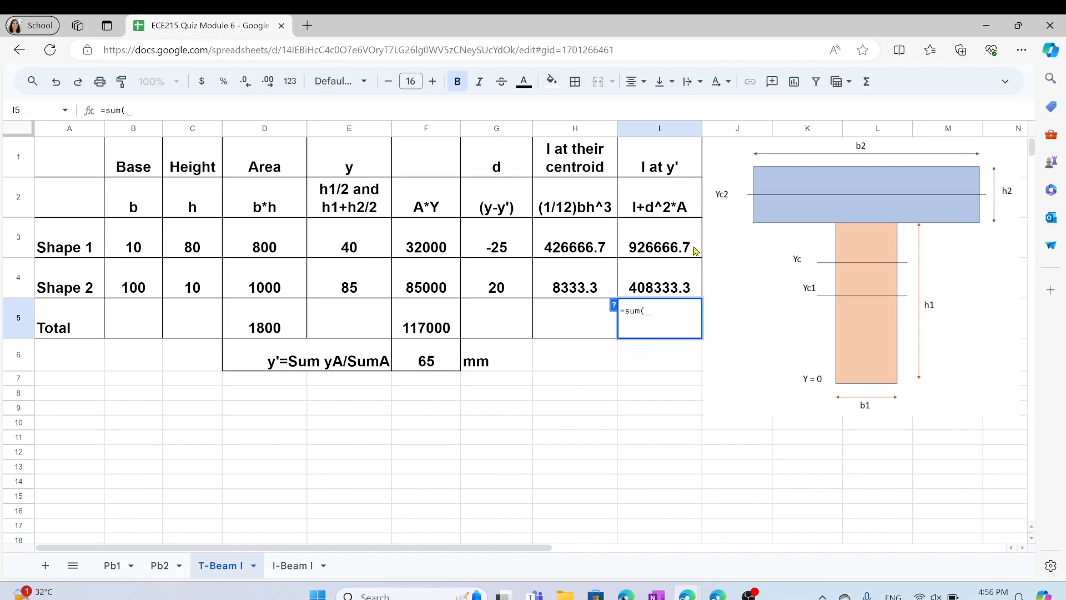
pyautogui.click(653, 217)
pyautogui.click(668, 249)
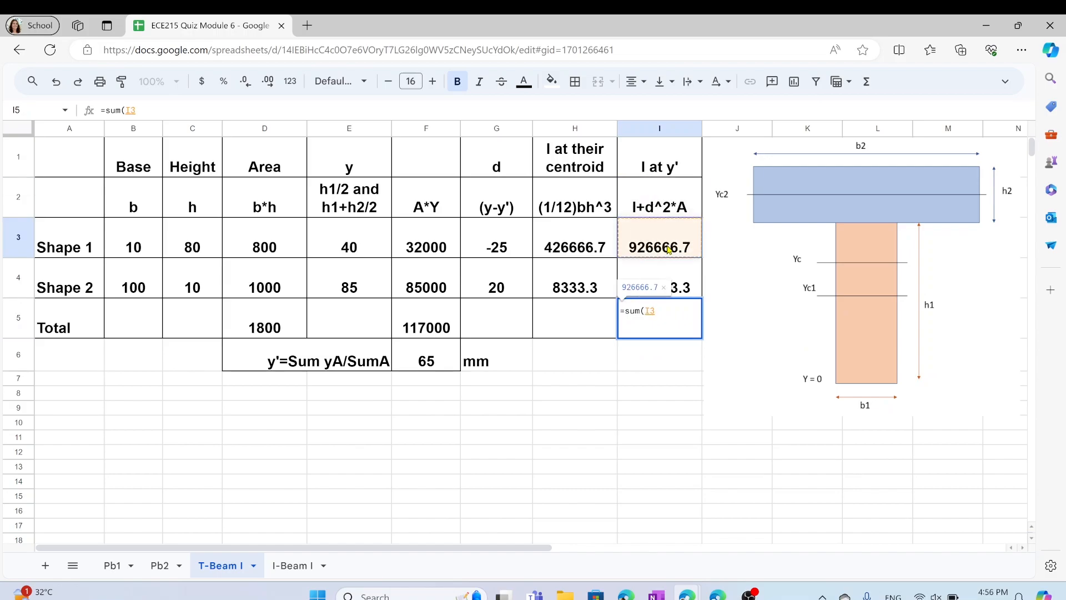
pyautogui.write(',')
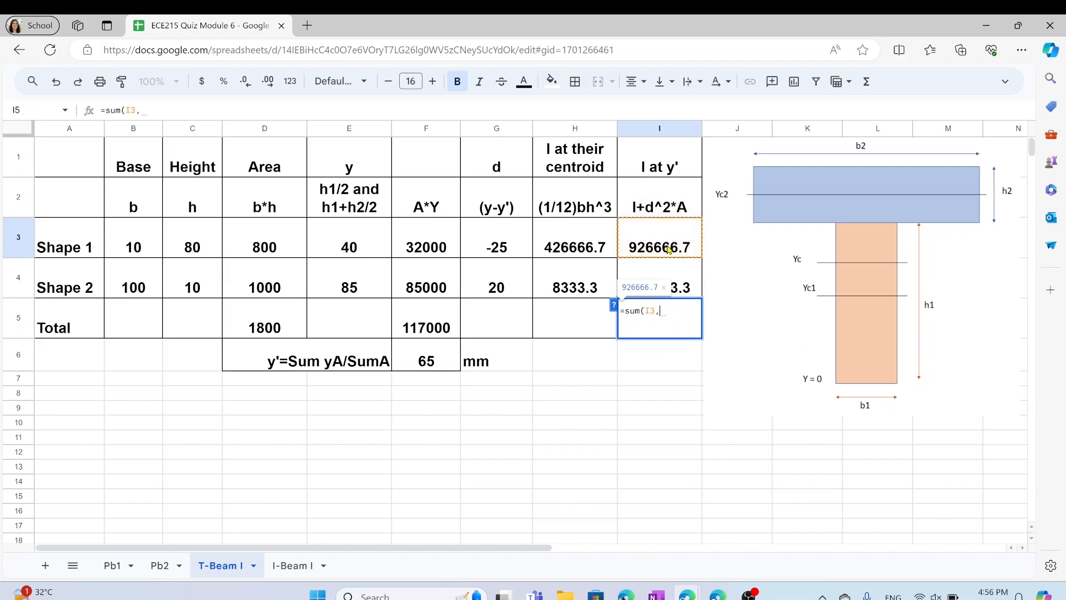
pyautogui.click(684, 287)
pyautogui.press('Return')
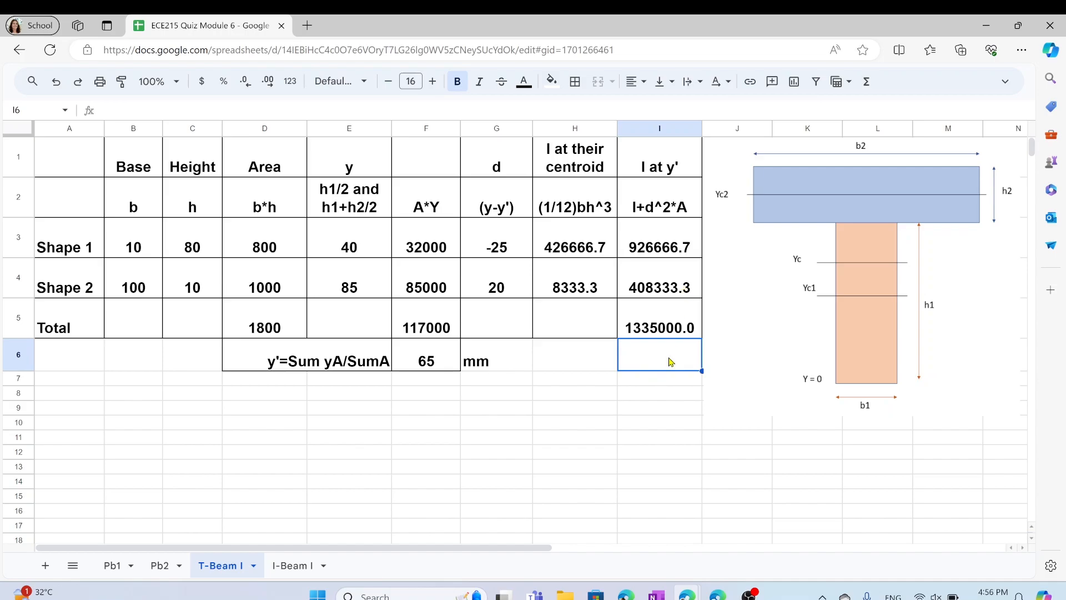
# Enter the unit mm^4 in I6 and link H6 to the total moment of inertia with =I5.
pyautogui.write('mm^4')
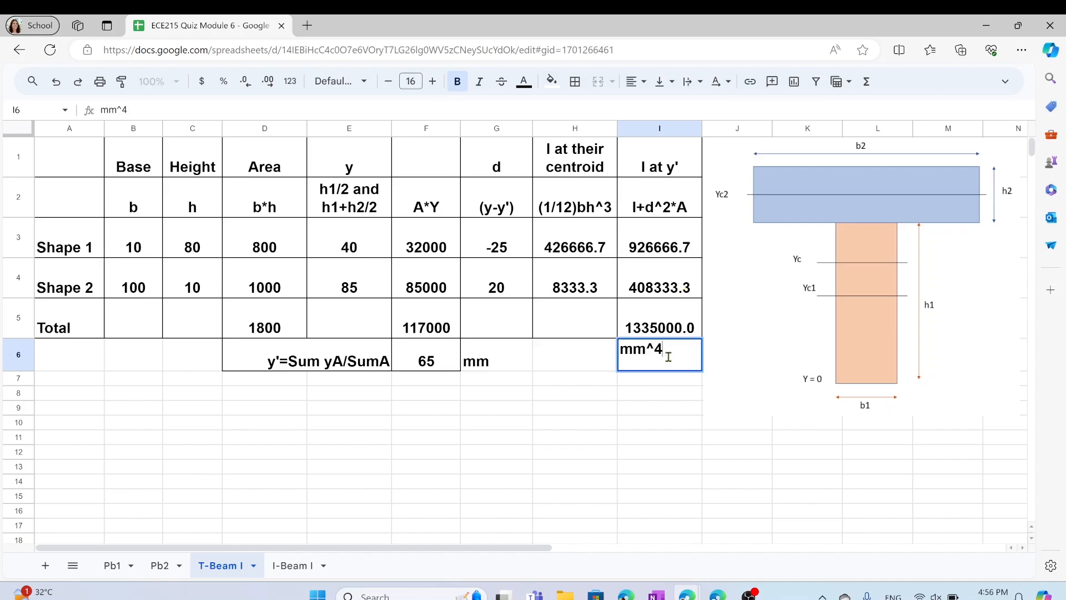
pyautogui.press('Return')
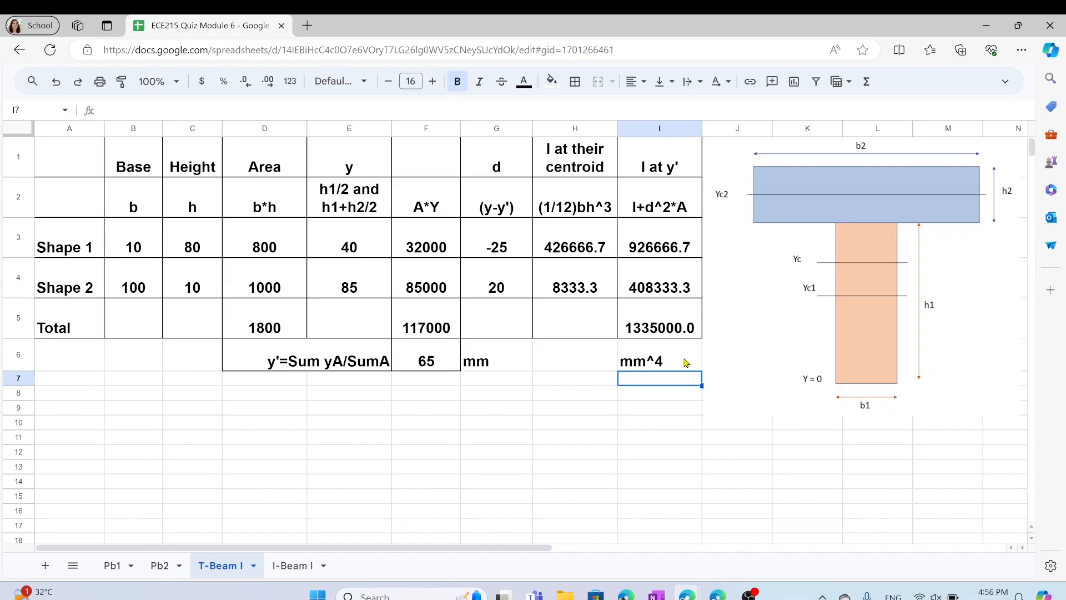
pyautogui.click(597, 361)
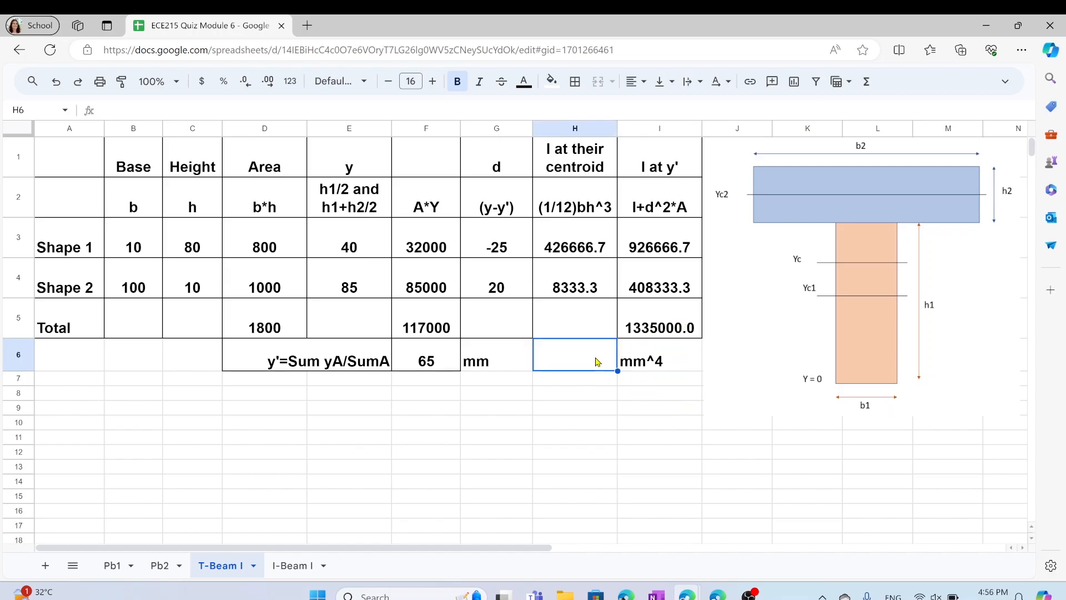
pyautogui.write('=')
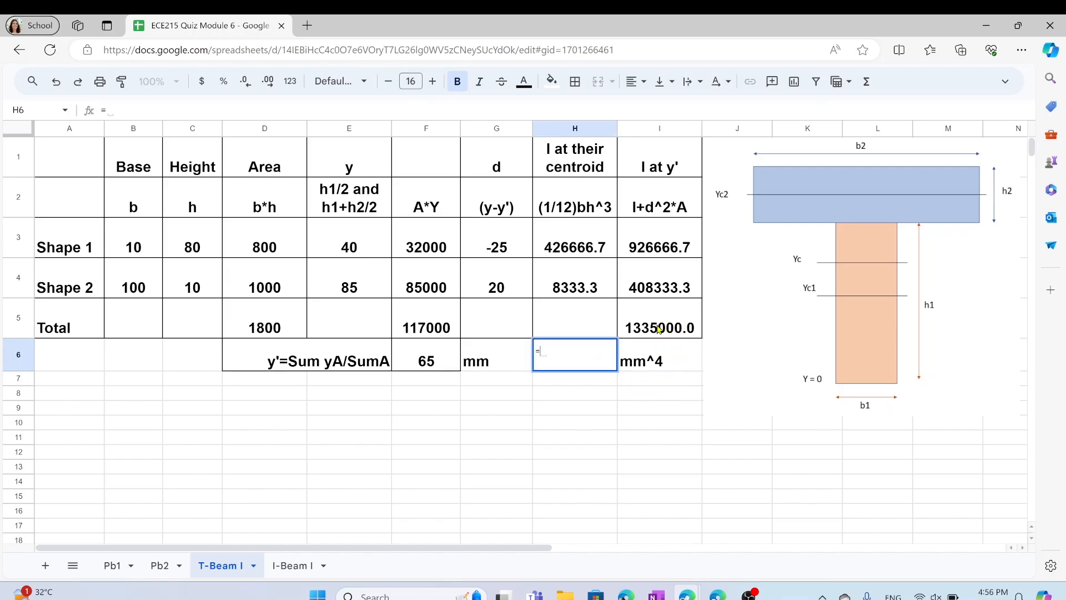
pyautogui.click(673, 328)
pyautogui.press('Return')
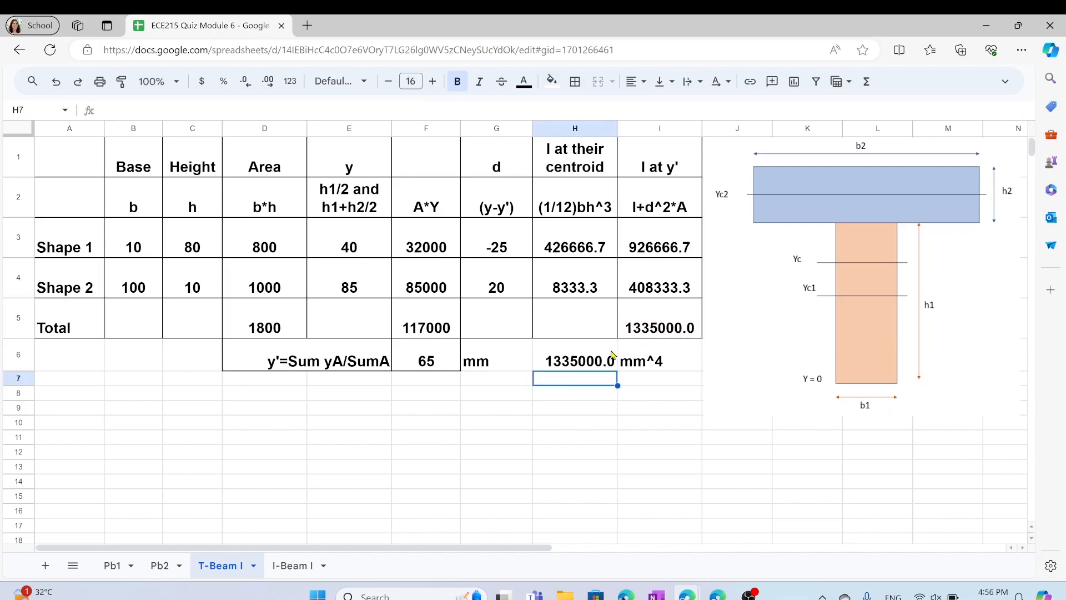
# Apply the Scientific number format to the total moment of inertia in H6.
pyautogui.click(585, 356)
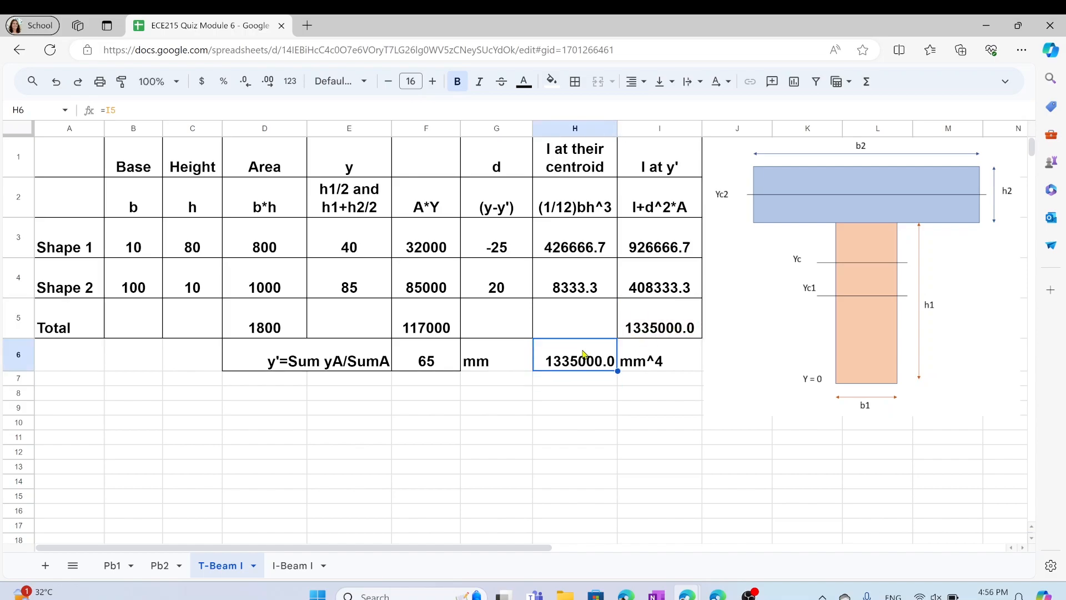
pyautogui.click(290, 81)
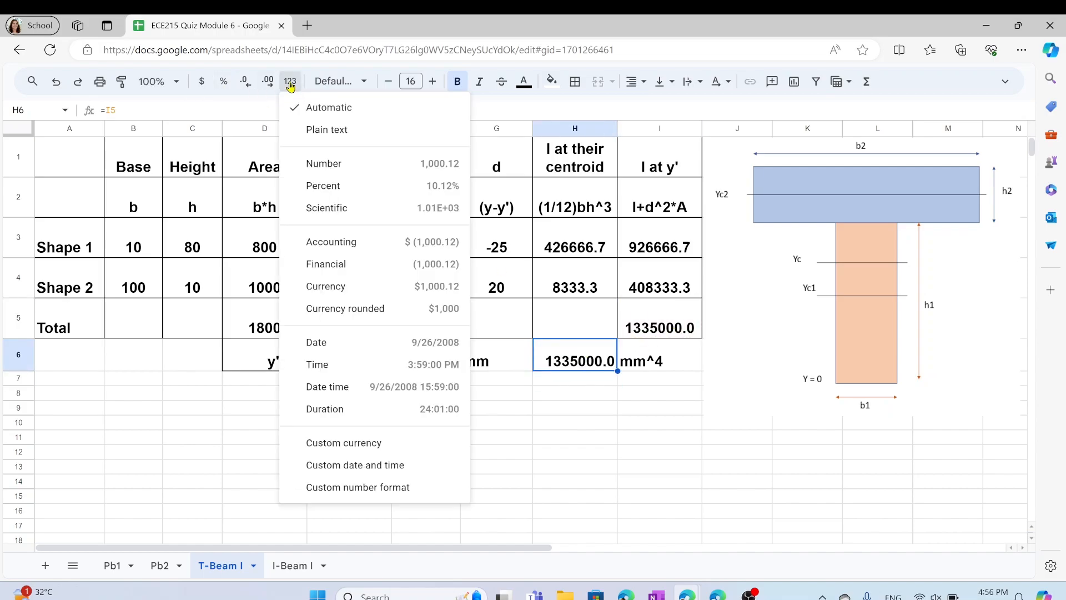
pyautogui.click(341, 214)
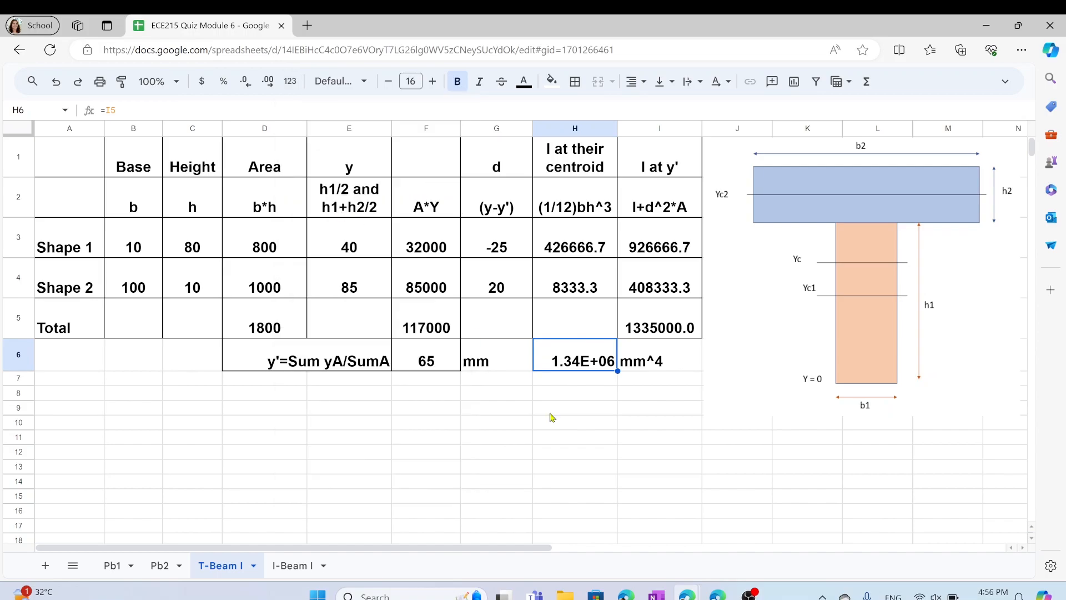
pyautogui.click(659, 542)
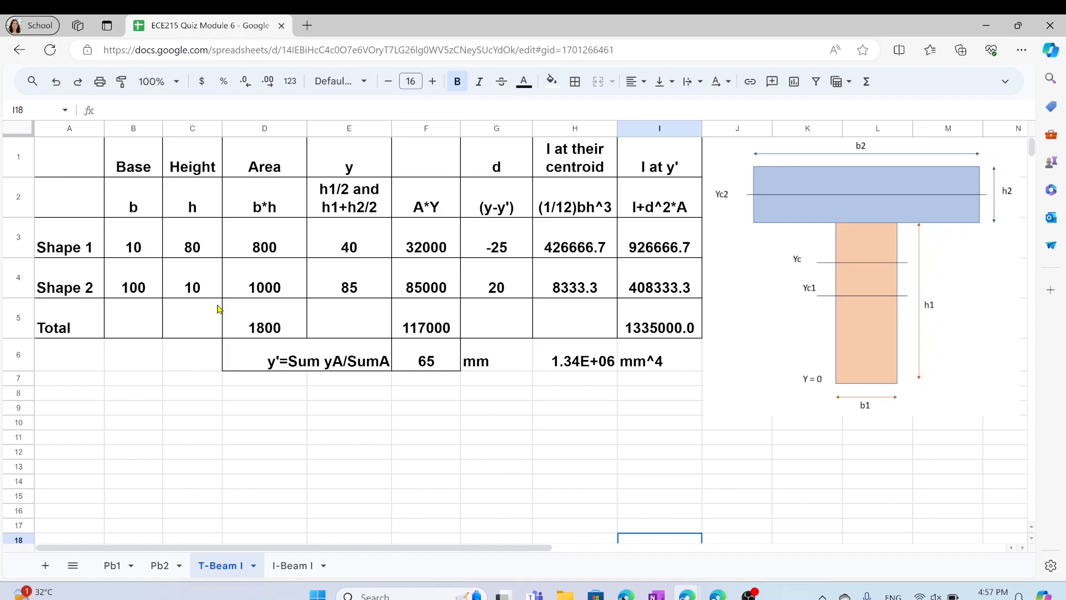
# Apply all borders to cells G6:I6 in the results row.
pyautogui.moveTo(650, 367); pyautogui.dragTo(500, 360)
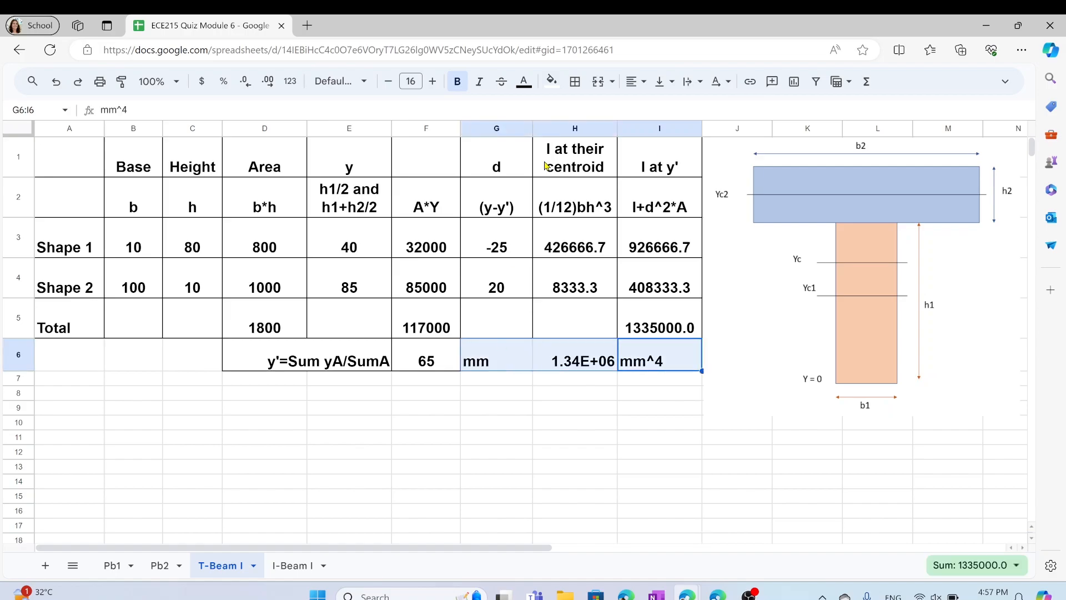
pyautogui.click(576, 81)
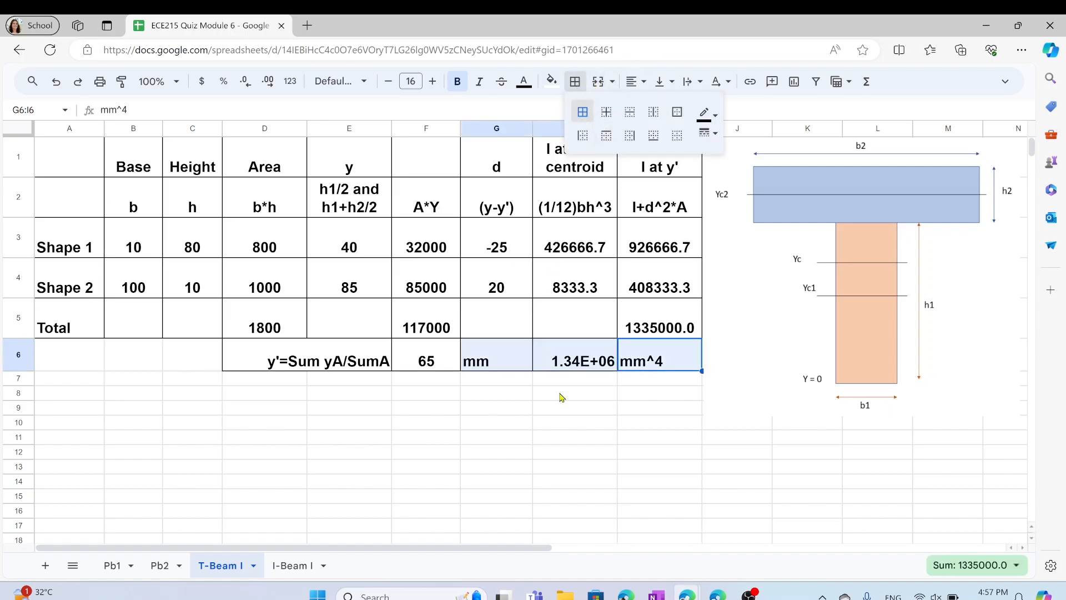
pyautogui.click(572, 466)
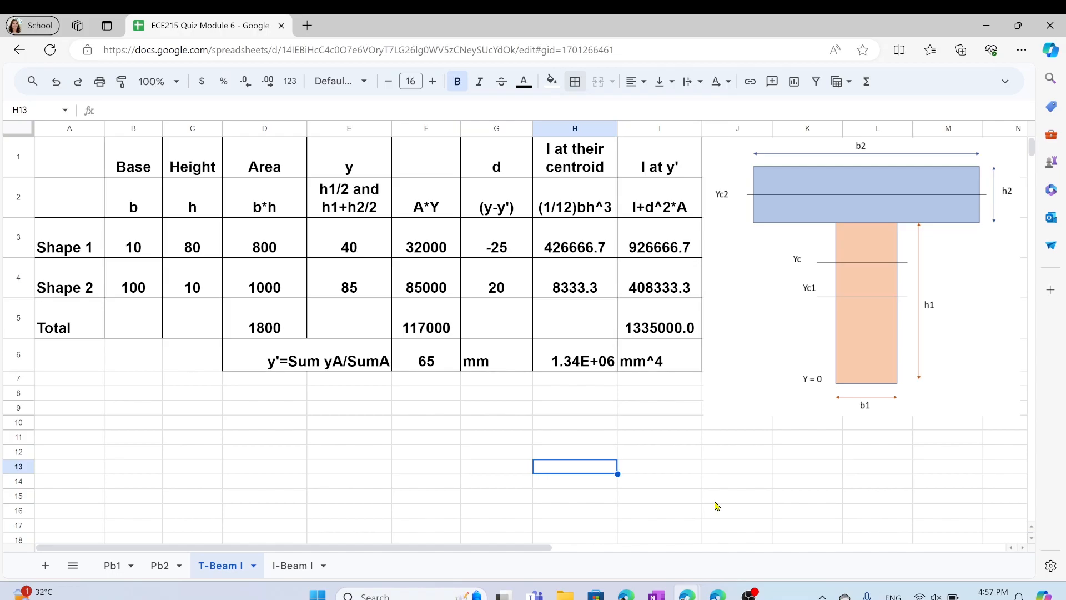